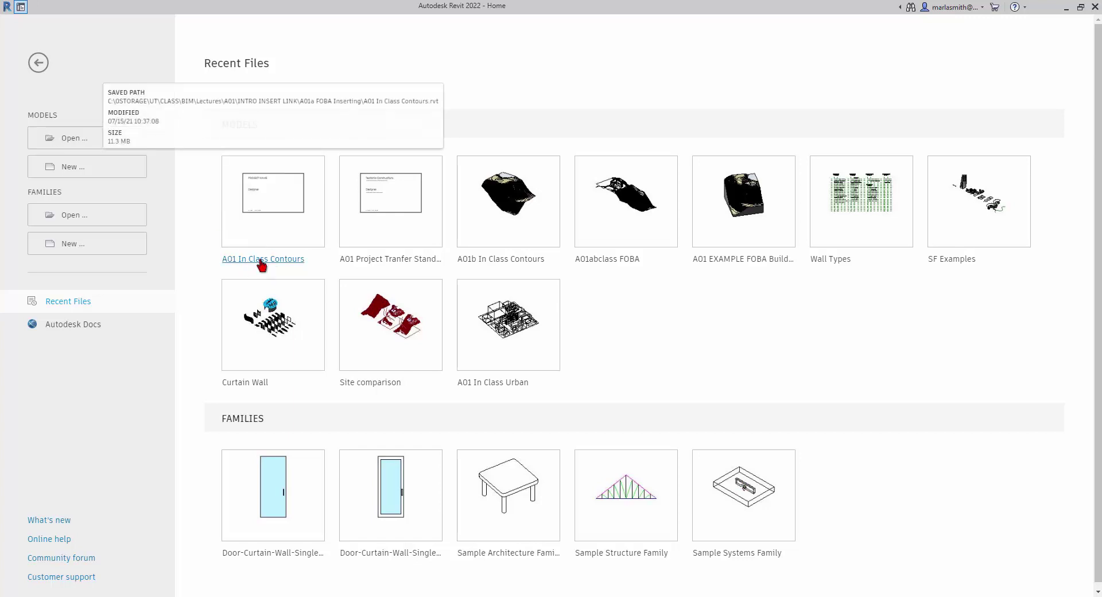
Open the recent A01 In Class Contours project and leave only its default 3D view open
{"action": "left_click", "coordinate": [261, 262]}
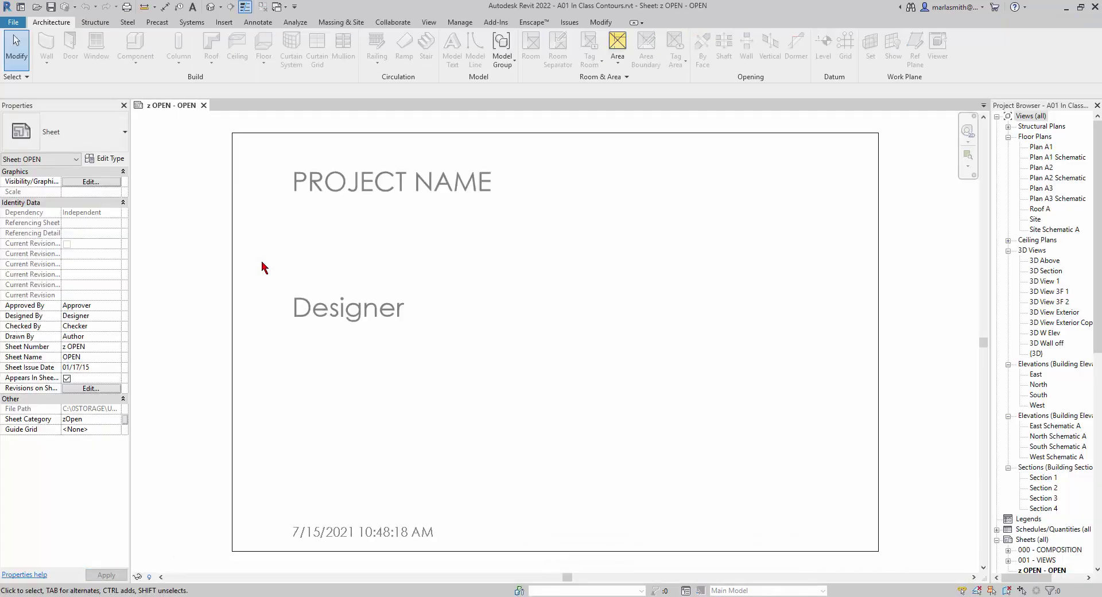
{"action": "left_click", "coordinate": [210, 7]}
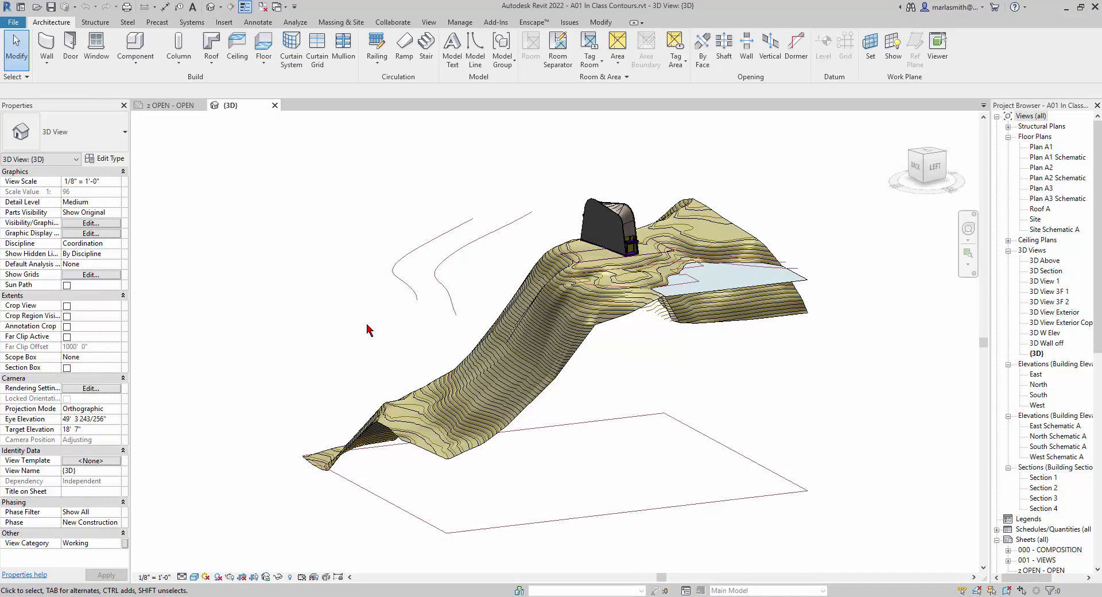
{"action": "key", "text": "w"}
{"action": "key", "text": "c"}
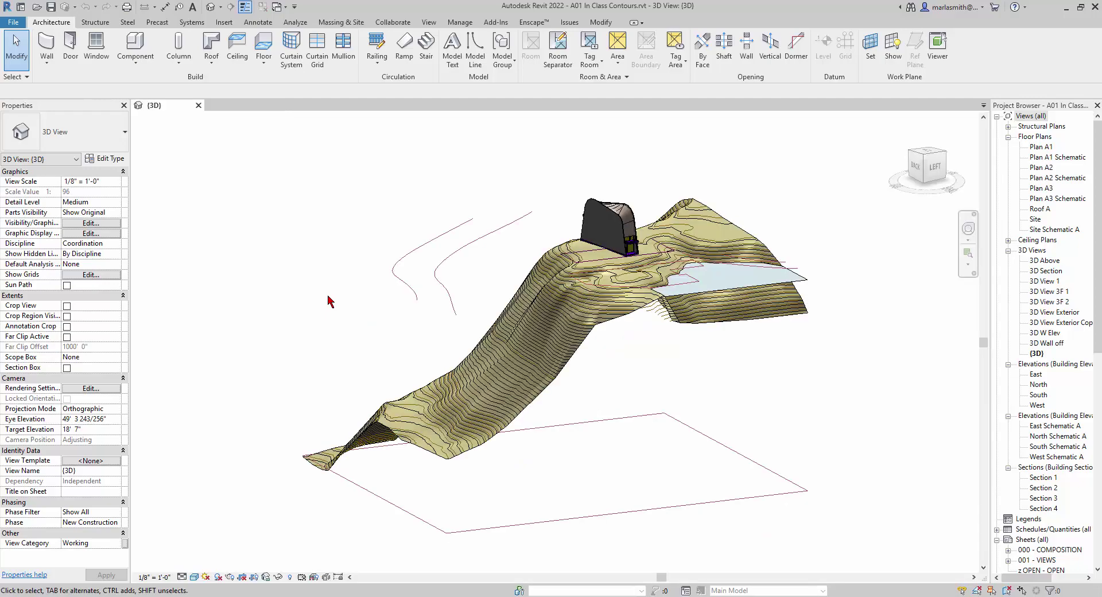
{"action": "middle_click_drag", "start_coordinate": [312, 257], "coordinate": [423, 295], "text": "shift"}
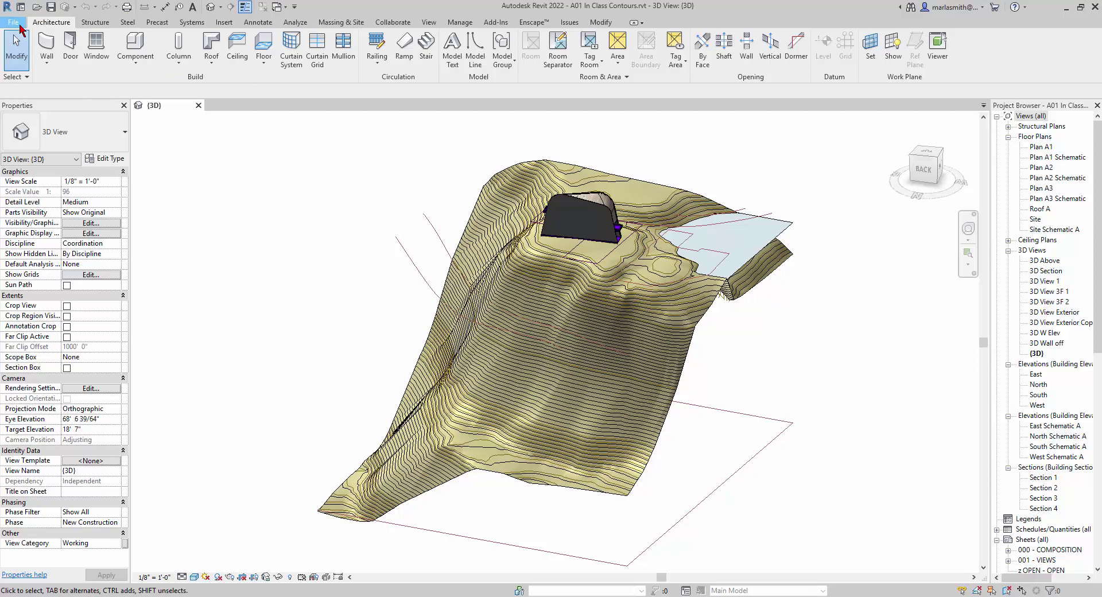
Save the project as A01b In Class Contours.rvt in the A01a FOBA Inserting folder, replacing the existing file
{"action": "left_click", "coordinate": [19, 25]}
{"action": "mouse_move", "coordinate": [19, 158]}
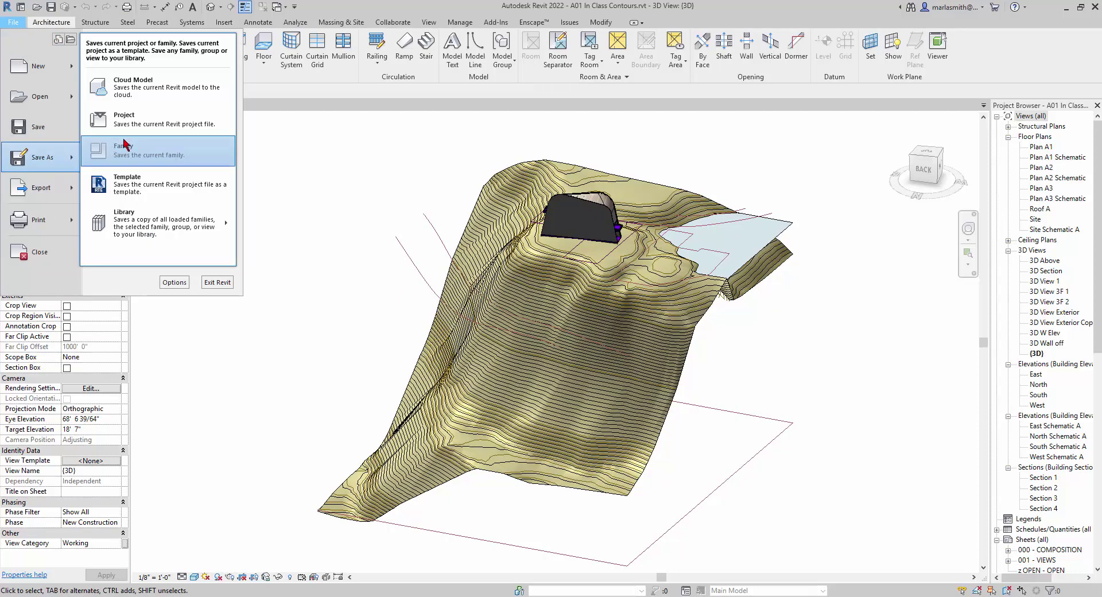
{"action": "left_click", "coordinate": [141, 124]}
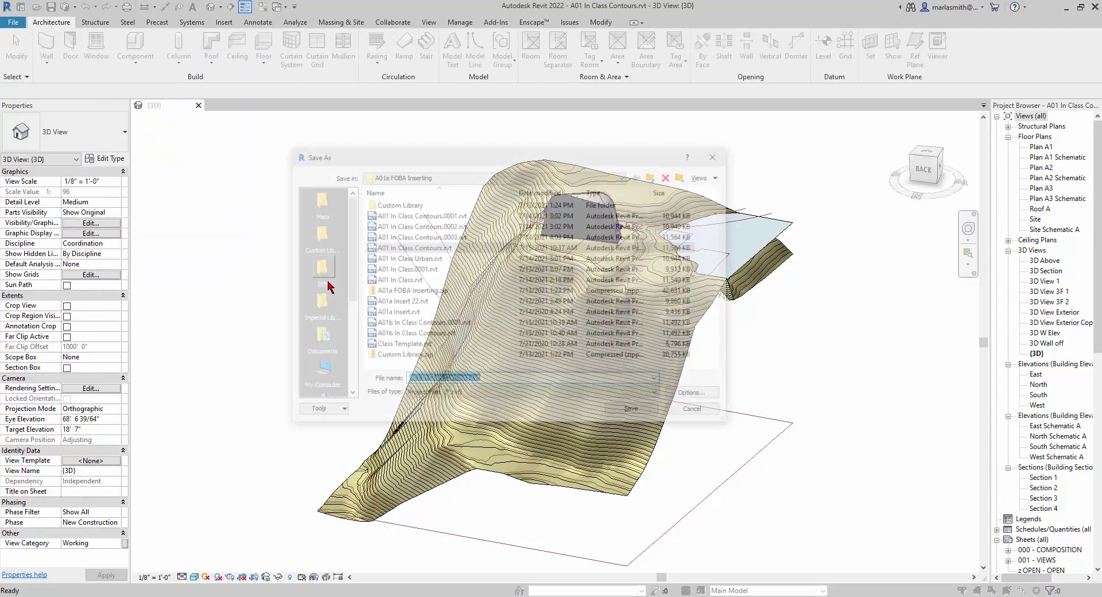
{"action": "left_click", "coordinate": [469, 380]}
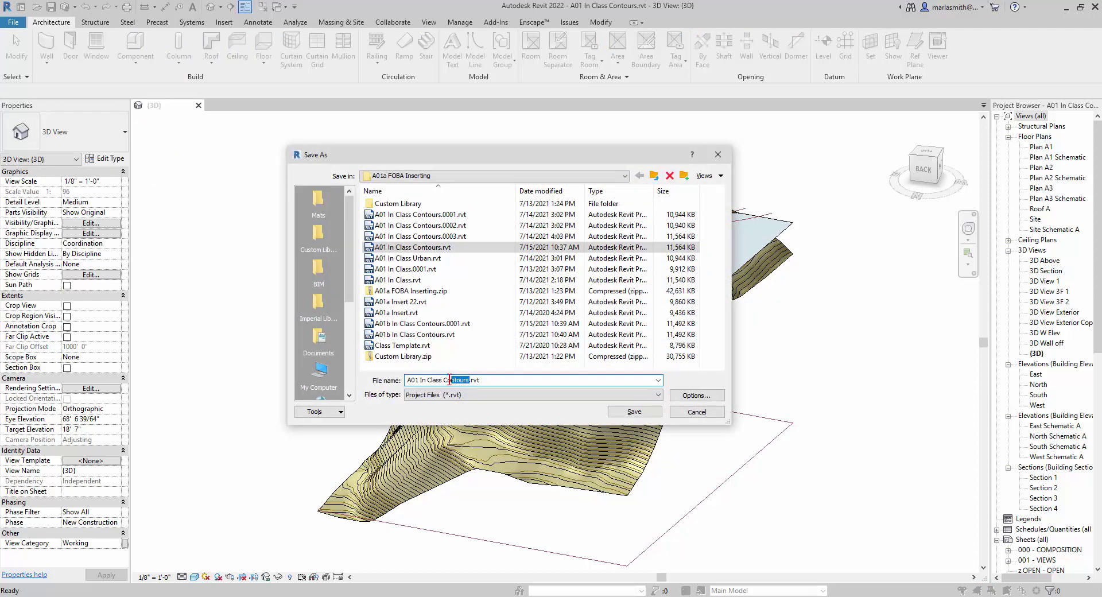
{"action": "left_click", "coordinate": [418, 380]}
{"action": "type", "text": "B"}
{"action": "key", "text": "BackSpace"}
{"action": "type", "text": "b"}
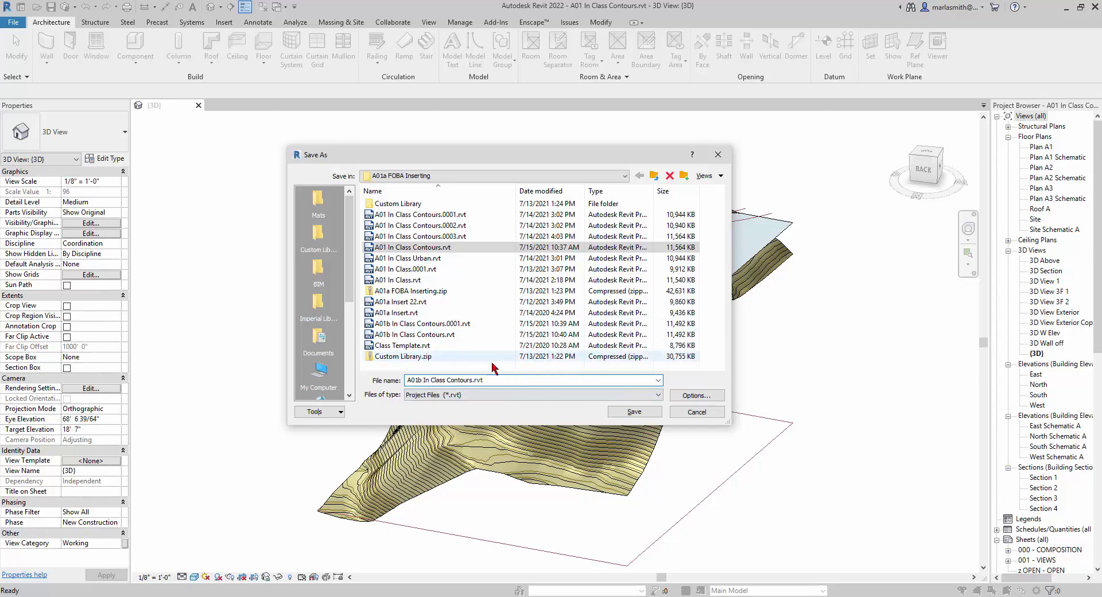
{"action": "left_click", "coordinate": [642, 414]}
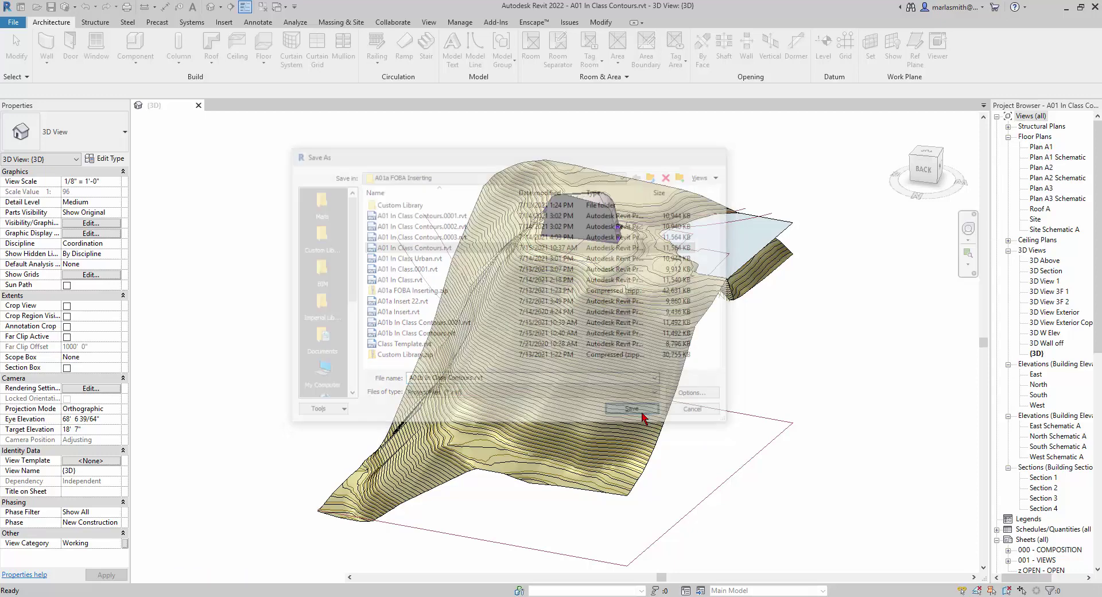
{"action": "left_click", "coordinate": [528, 313]}
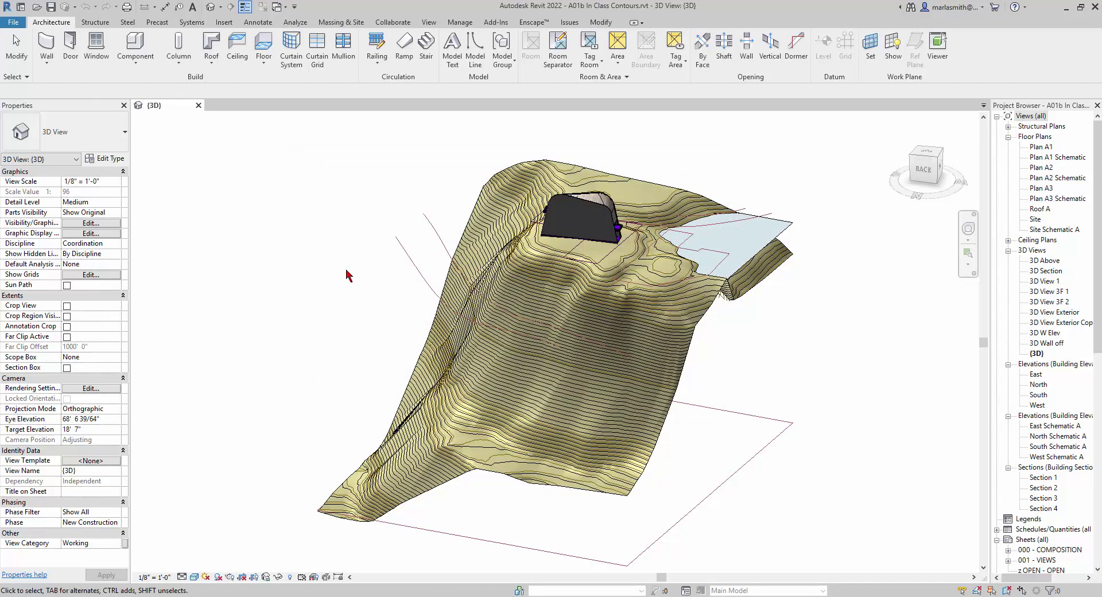
Delete the imported Lines_clean.dwg contour lines and the A01 Foba Building only generic model from the site
{"action": "left_click", "coordinate": [396, 256]}
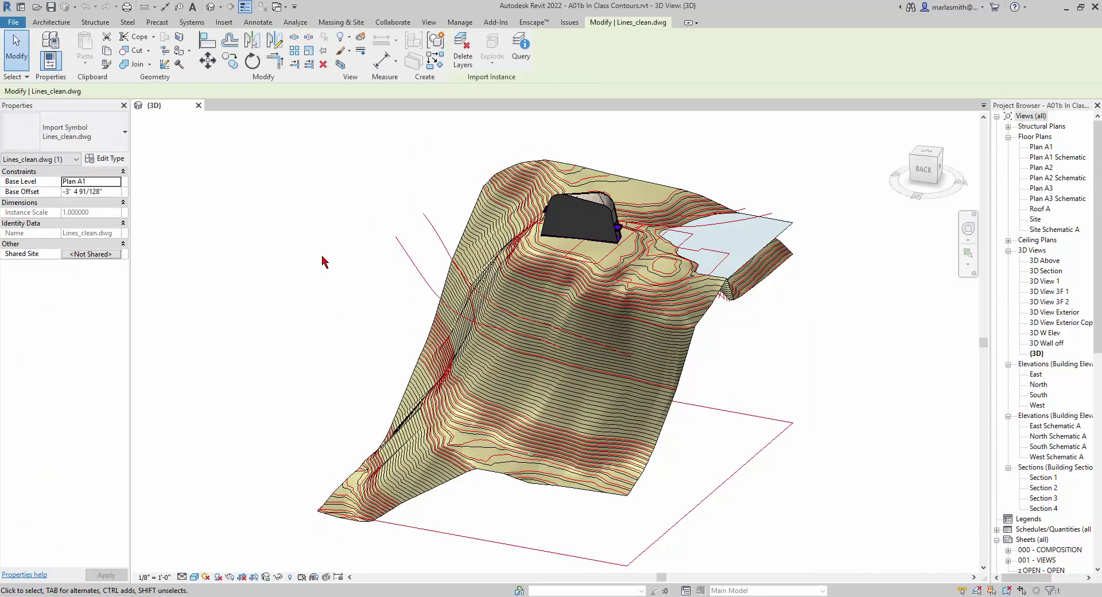
{"action": "key", "text": "Delete"}
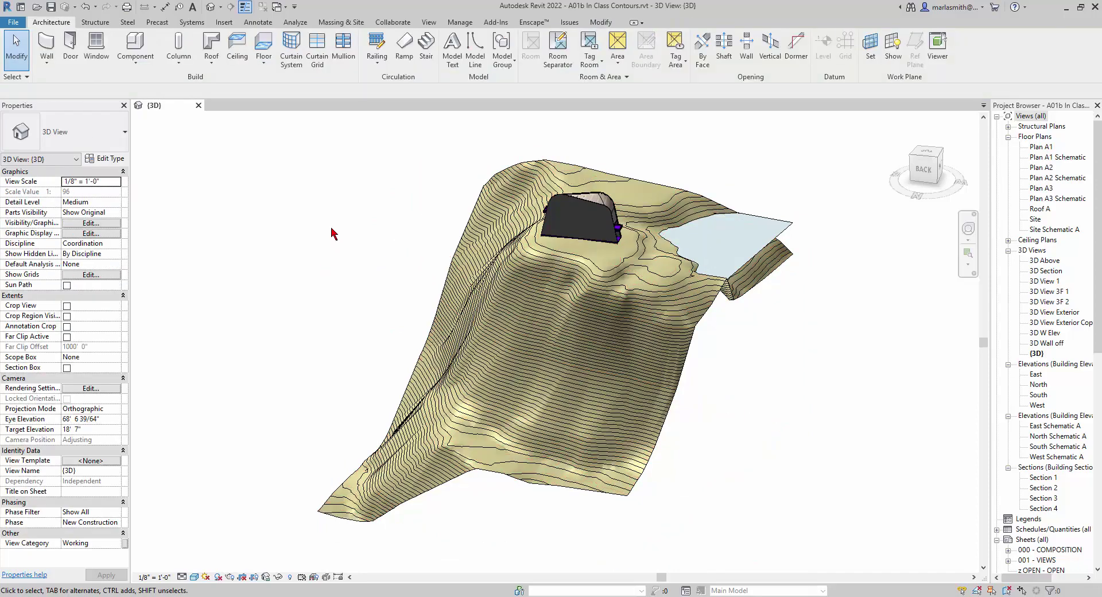
{"action": "middle_click_drag", "start_coordinate": [335, 238], "coordinate": [583, 386], "text": "shift"}
{"action": "left_click", "coordinate": [497, 253]}
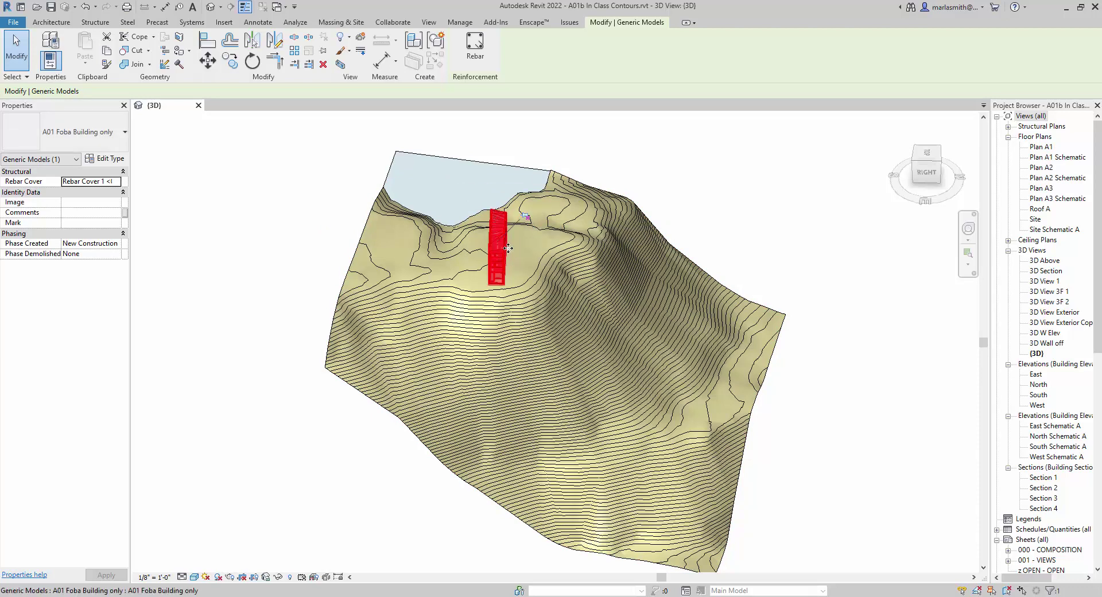
{"action": "left_click_drag", "start_coordinate": [508, 250], "coordinate": [620, 195]}
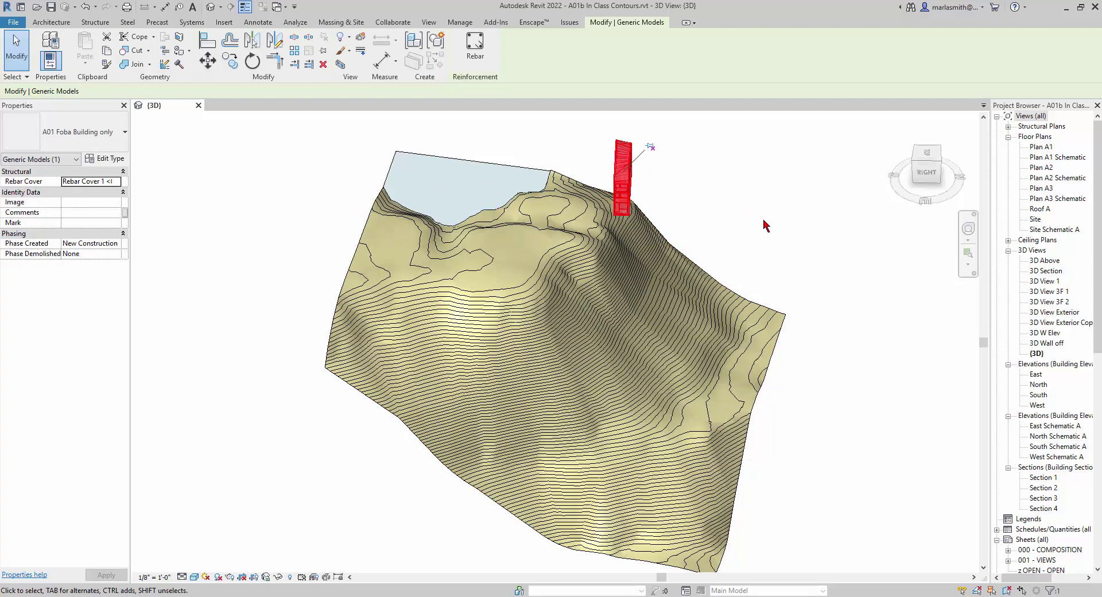
{"action": "key", "text": "Delete"}
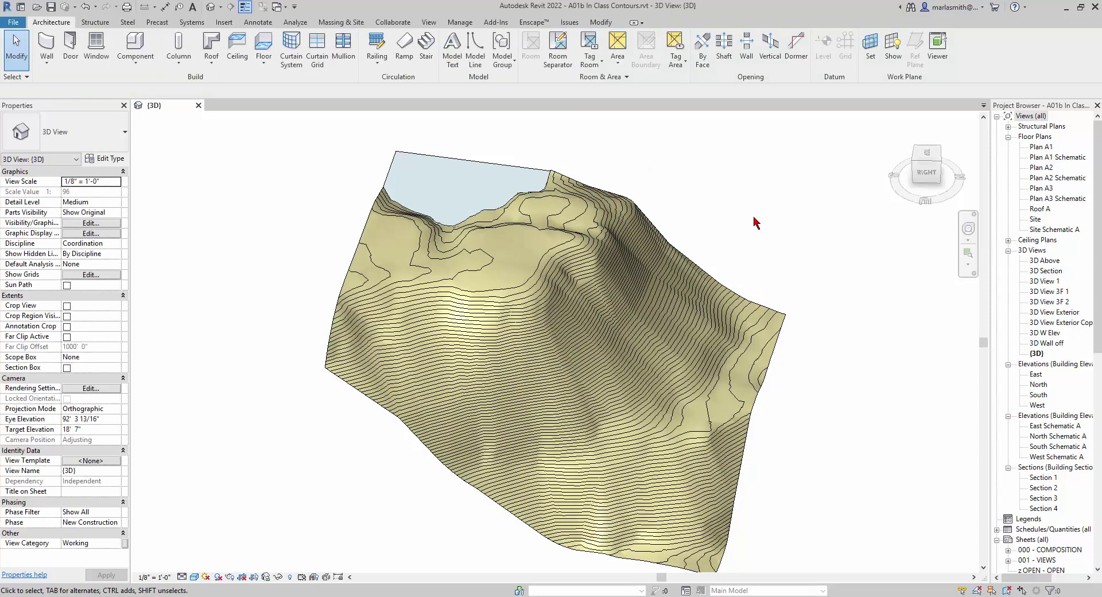
Delete the material named Material Buildings from the project's materials
{"action": "key", "text": "m"}
{"action": "key", "text": "a"}
{"action": "key", "text": "t"}
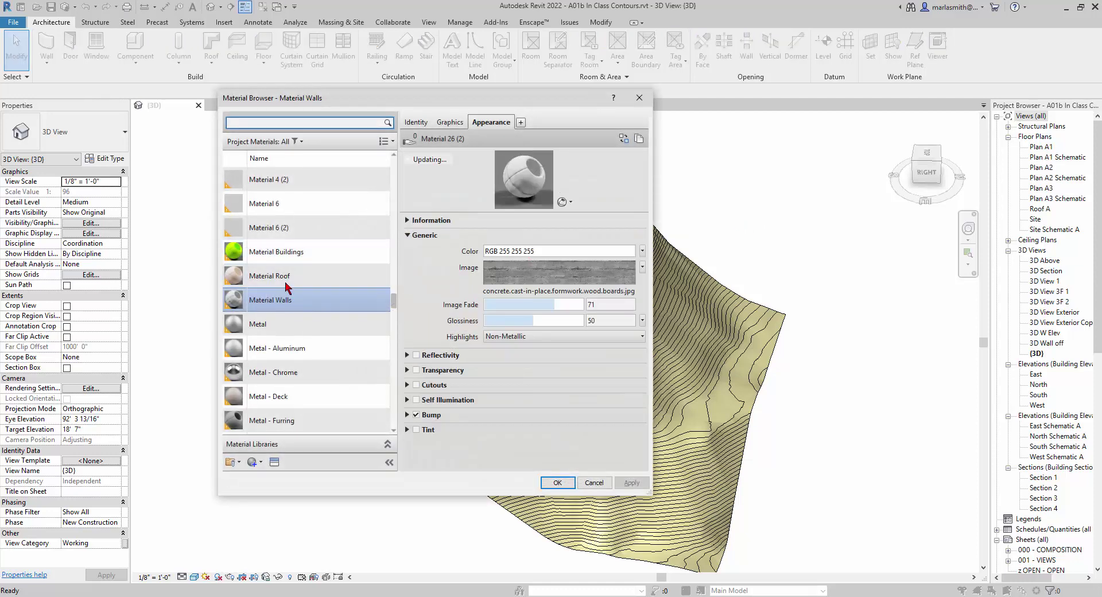
{"action": "left_click", "coordinate": [279, 253]}
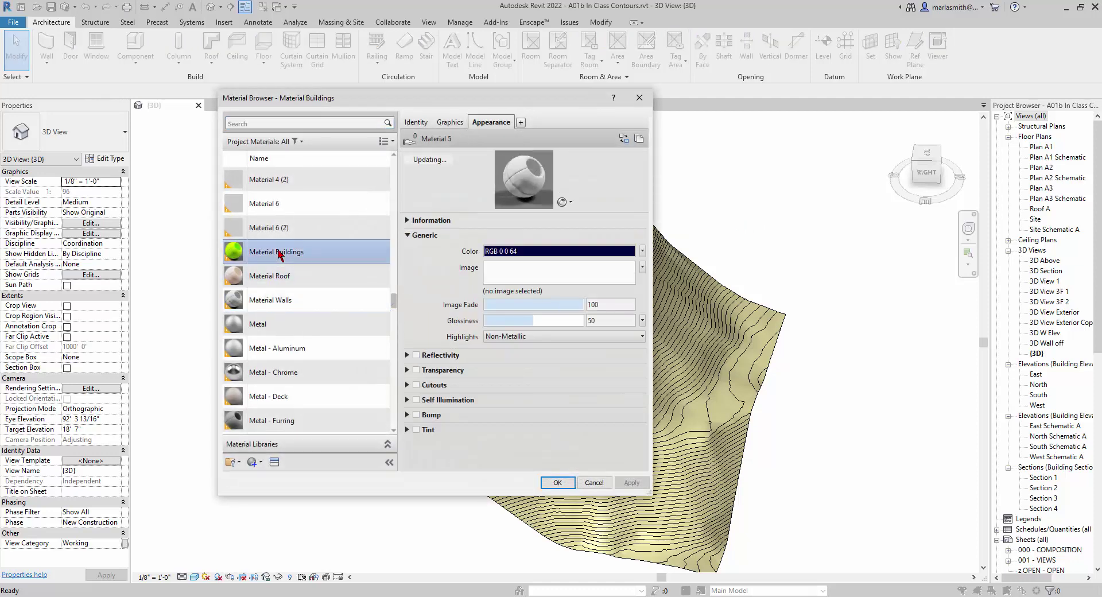
{"action": "key", "text": "Delete"}
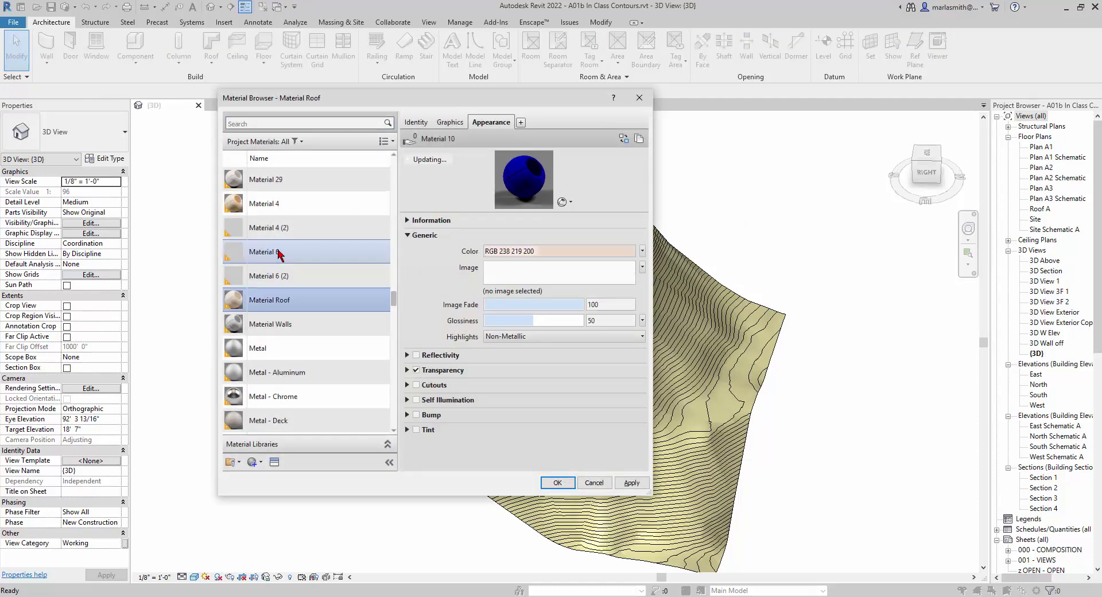
Delete the numbered materials from Material 11 through Material 6 (2) plus Material Roof, and accept the material changes
{"action": "scroll", "coordinate": [284, 241], "scroll_direction": "up", "scroll_amount": 3}
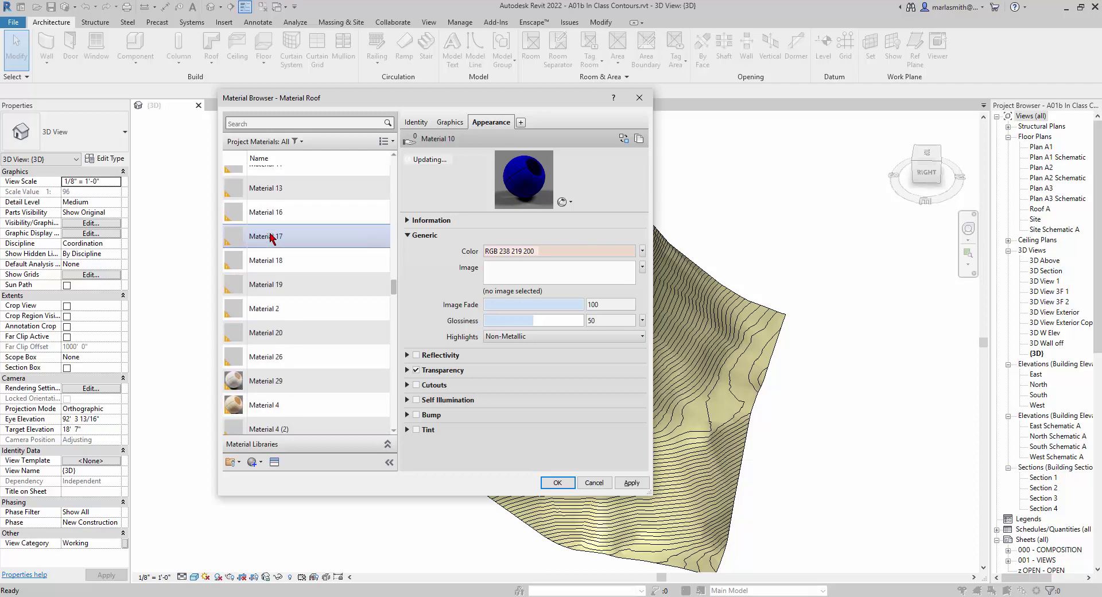
{"action": "scroll", "coordinate": [286, 237], "scroll_direction": "up", "scroll_amount": 3}
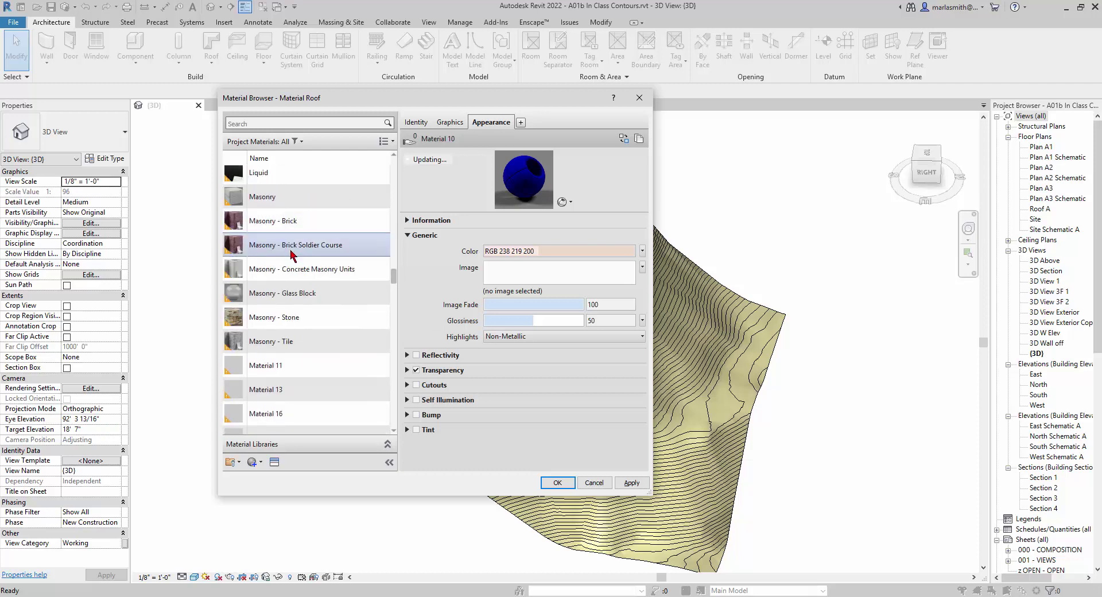
{"action": "left_click", "coordinate": [293, 373]}
{"action": "scroll", "coordinate": [293, 376], "scroll_direction": "down", "scroll_amount": 1}
{"action": "left_click", "coordinate": [285, 303]}
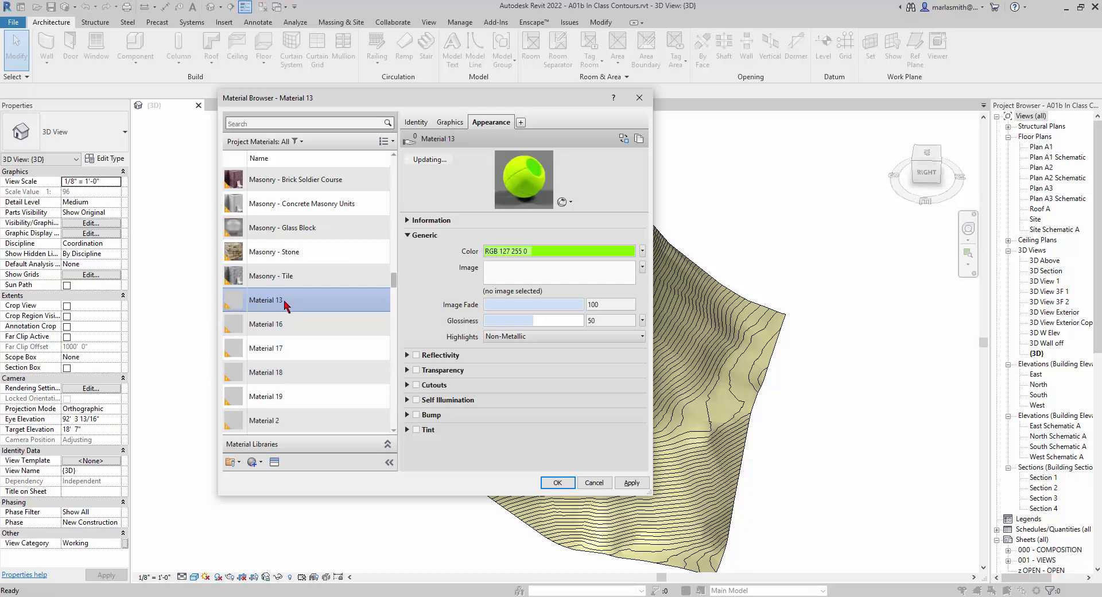
{"action": "key", "text": "Delete"}
{"action": "key", "text": "Delete"}
{"action": "key", "text": "Delete"}
{"action": "key", "text": "Delete"}
{"action": "key", "text": "Delete"}
{"action": "key", "text": "Delete"}
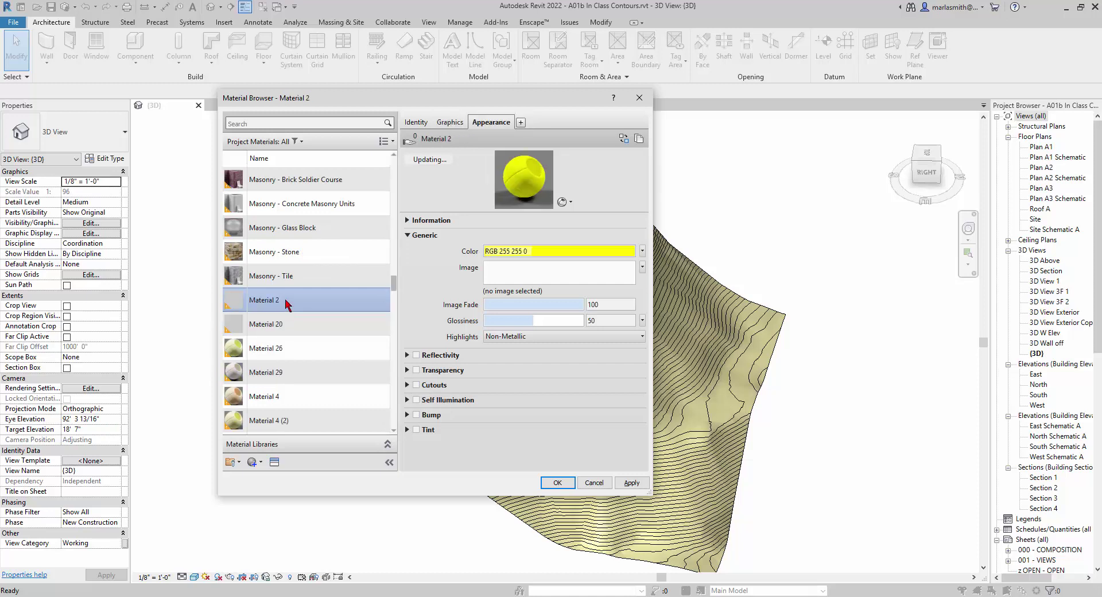
{"action": "key", "text": "Delete"}
{"action": "key", "text": "Delete"}
{"action": "key", "text": "Delete"}
{"action": "key", "text": "Delete"}
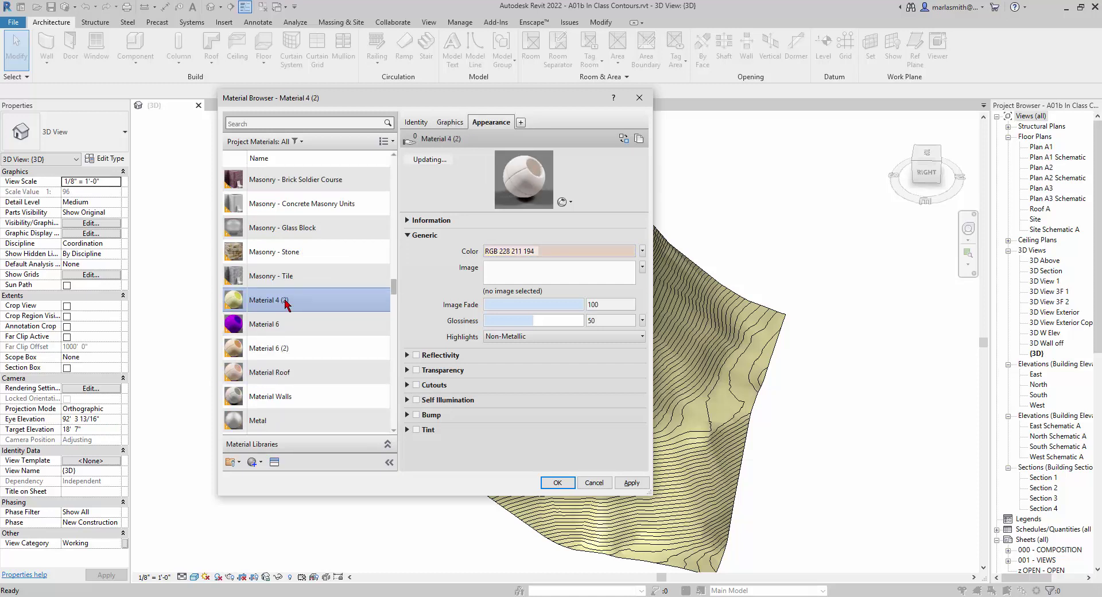
{"action": "key", "text": "Delete"}
{"action": "key", "text": "Delete"}
{"action": "key", "text": "Delete"}
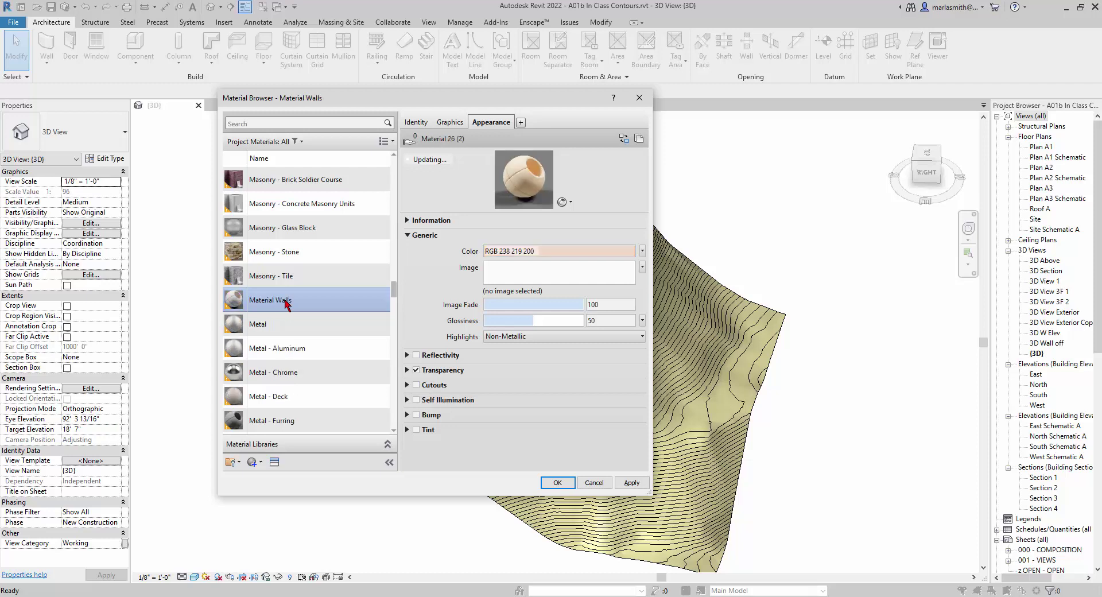
{"action": "left_click", "coordinate": [556, 484]}
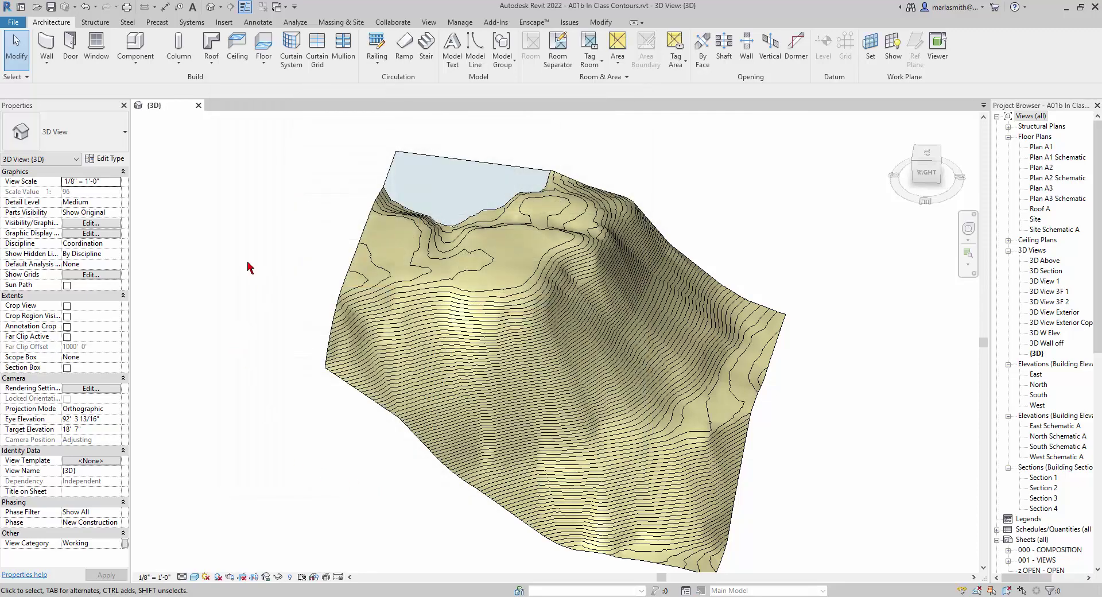
Examine the architectural wall types available in the project, including the curtain wall types, without placing a wall
{"action": "middle_click_drag", "start_coordinate": [814, 446], "coordinate": [735, 399], "text": "shift"}
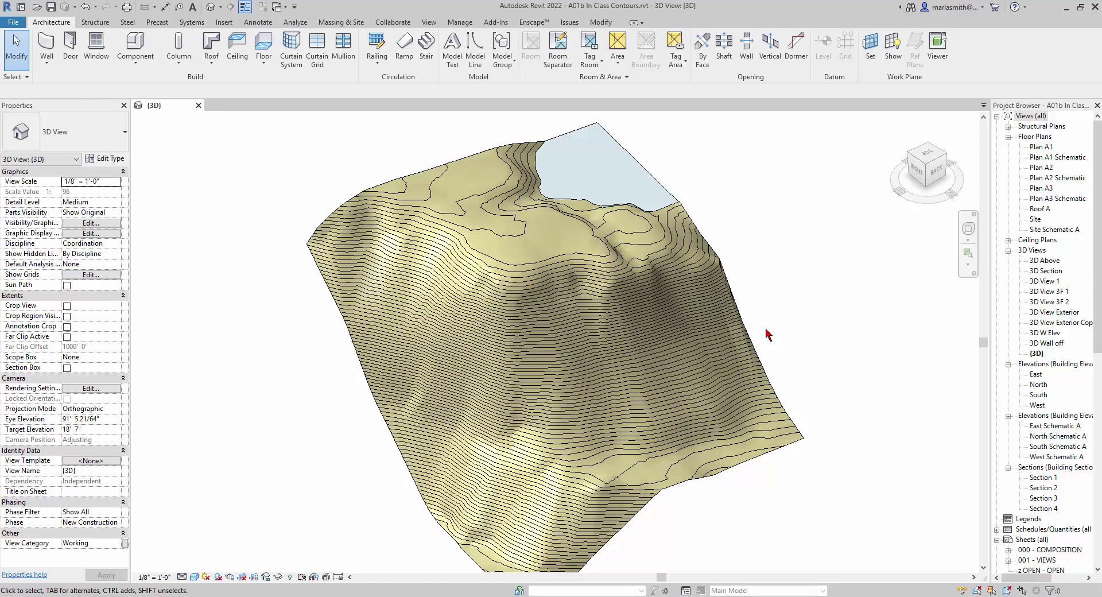
{"action": "left_click", "coordinate": [48, 68]}
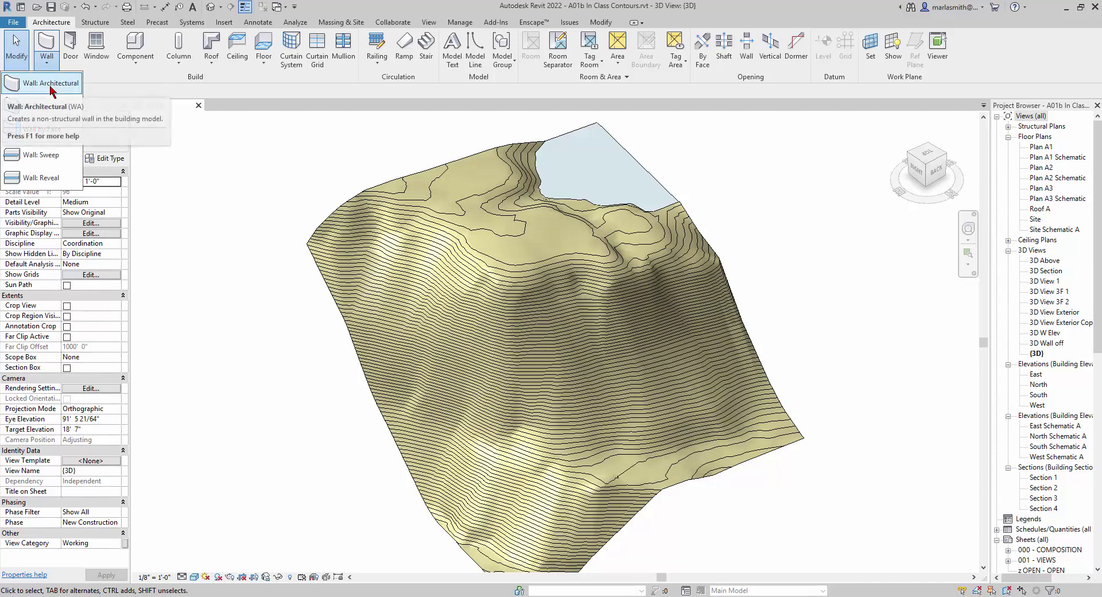
{"action": "left_click", "coordinate": [49, 82]}
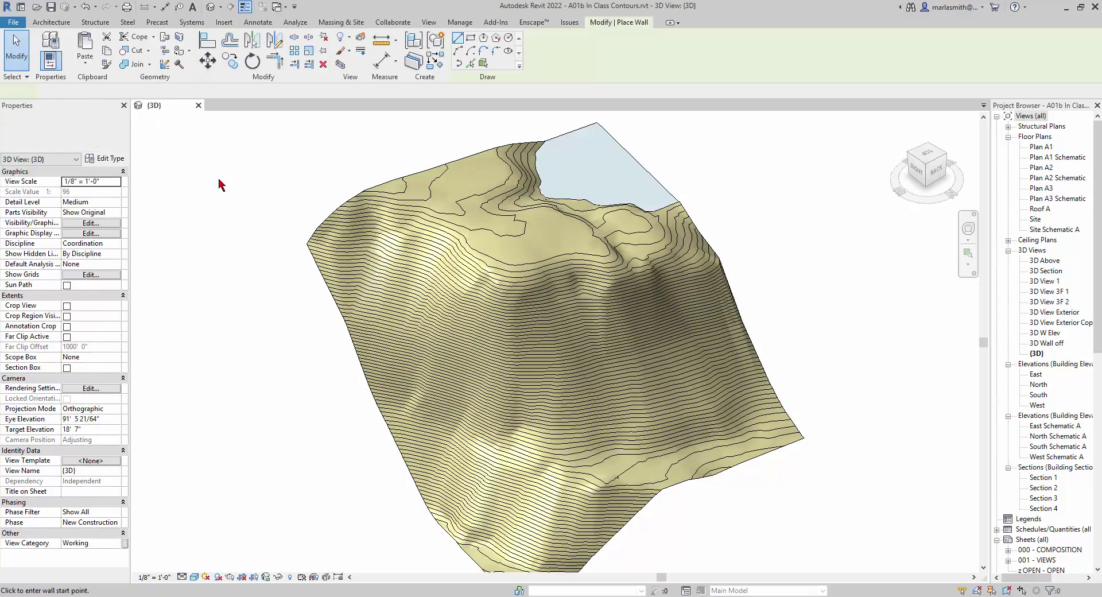
{"action": "left_click", "coordinate": [118, 144]}
{"action": "left_click_drag", "start_coordinate": [148, 282], "coordinate": [148, 322]}
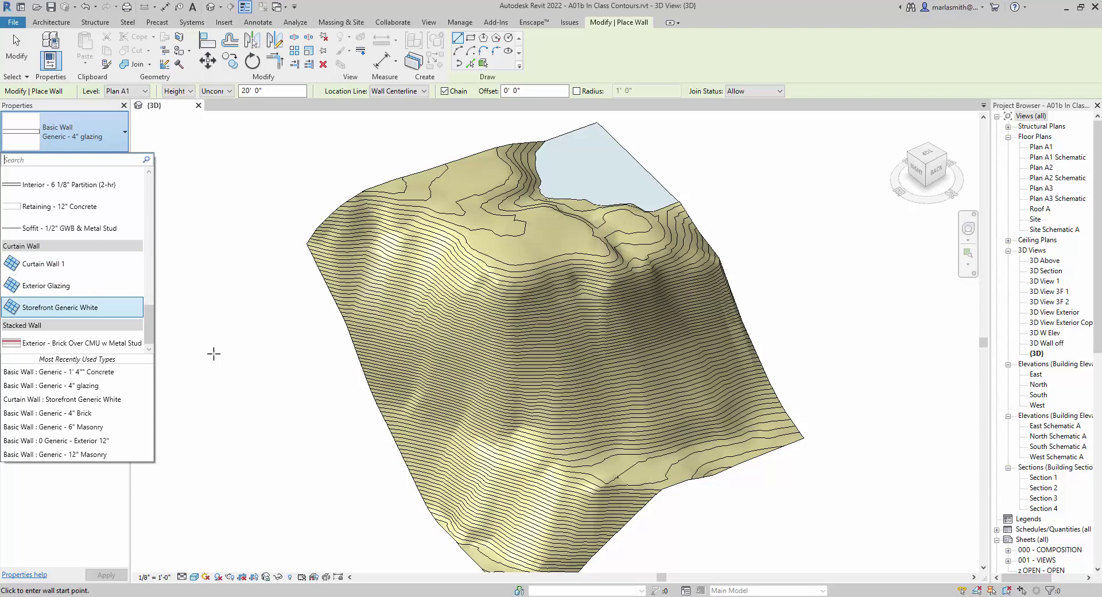
{"action": "key", "text": "Escape"}
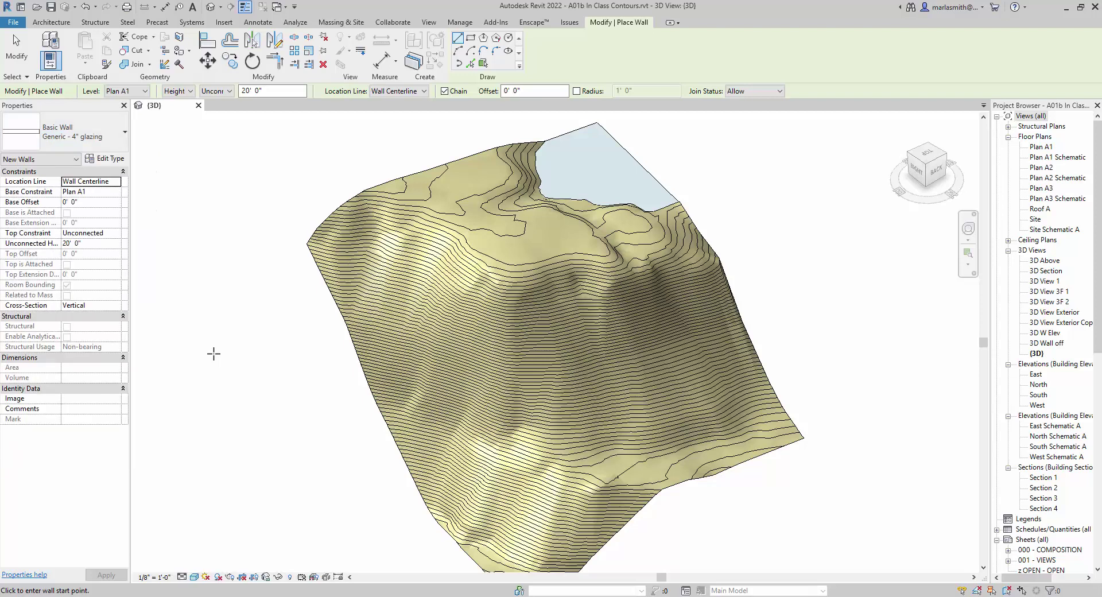
{"action": "key", "text": "Escape"}
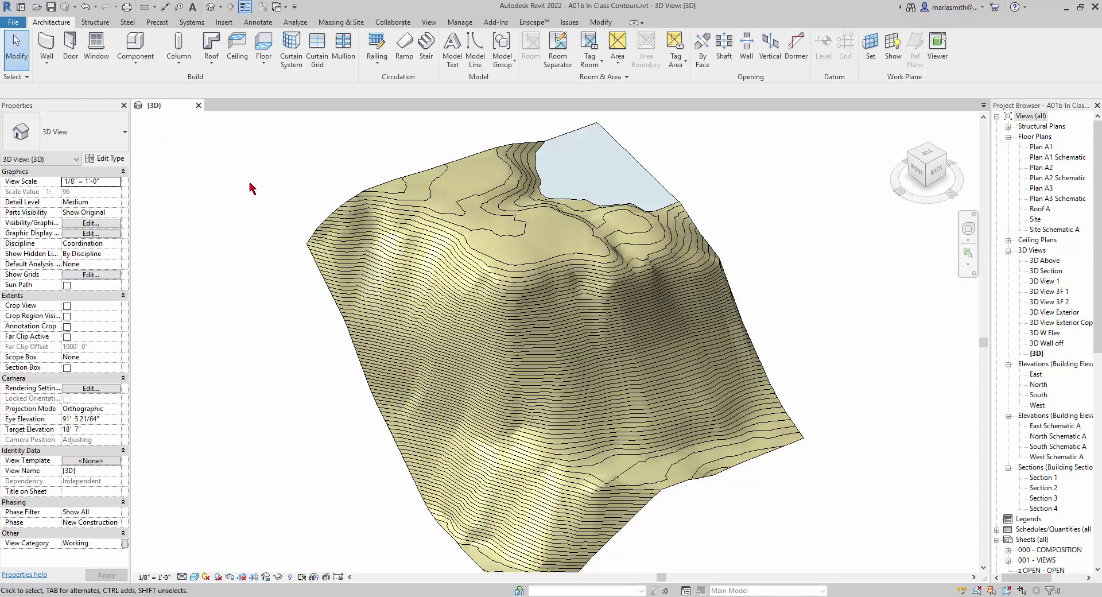
Open the recent project A01 Project Tranfer Standards.rvt and return to the 3D view of A01b In Class Contours
{"action": "left_click", "coordinate": [12, 22]}
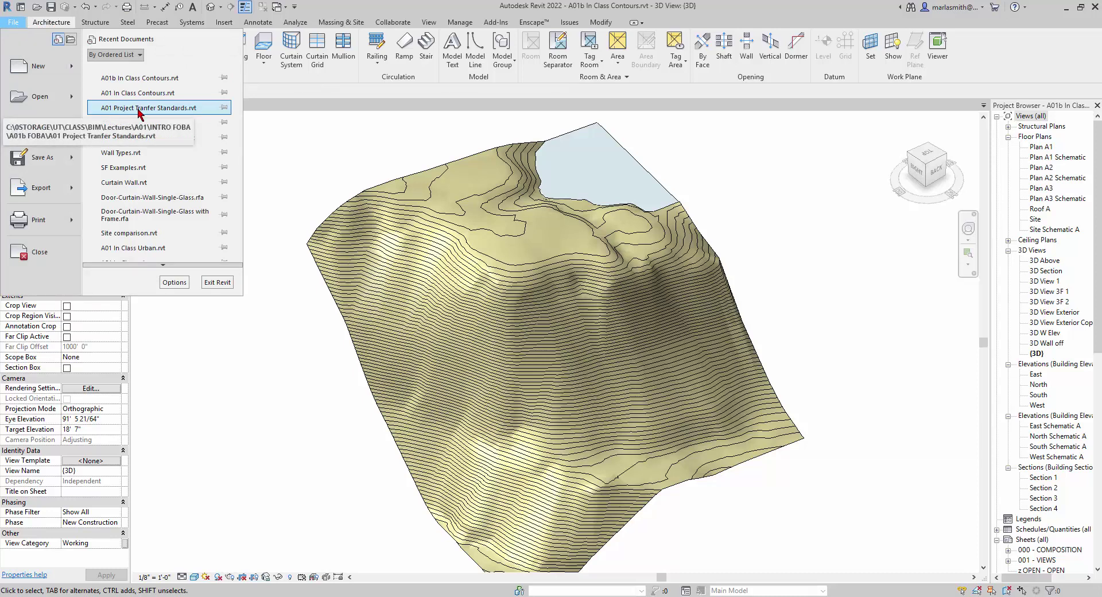
{"action": "key", "text": "Escape"}
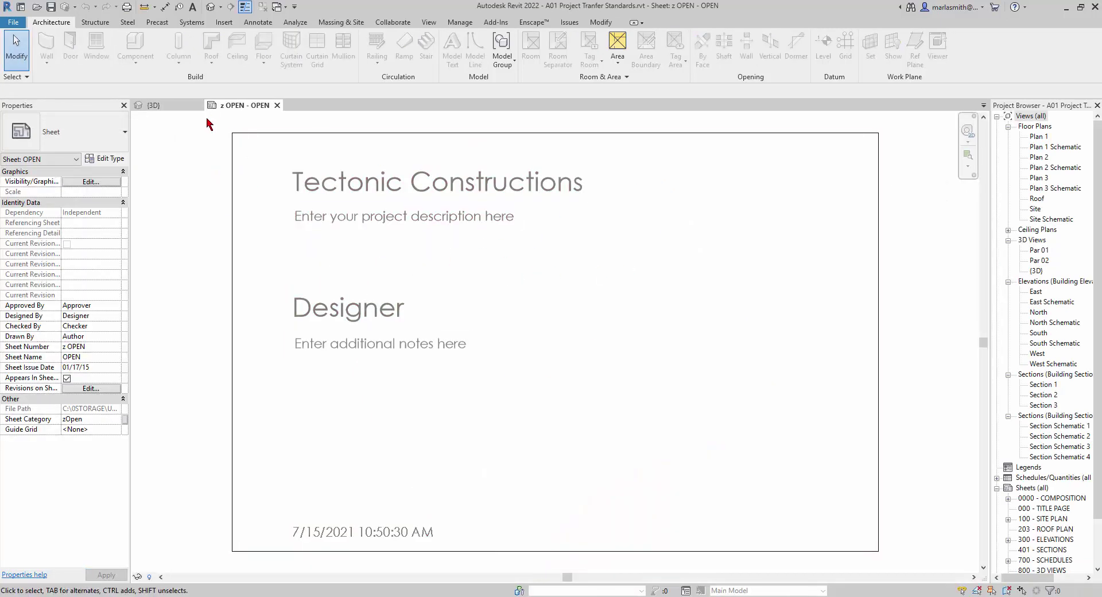
{"action": "left_click", "coordinate": [165, 109]}
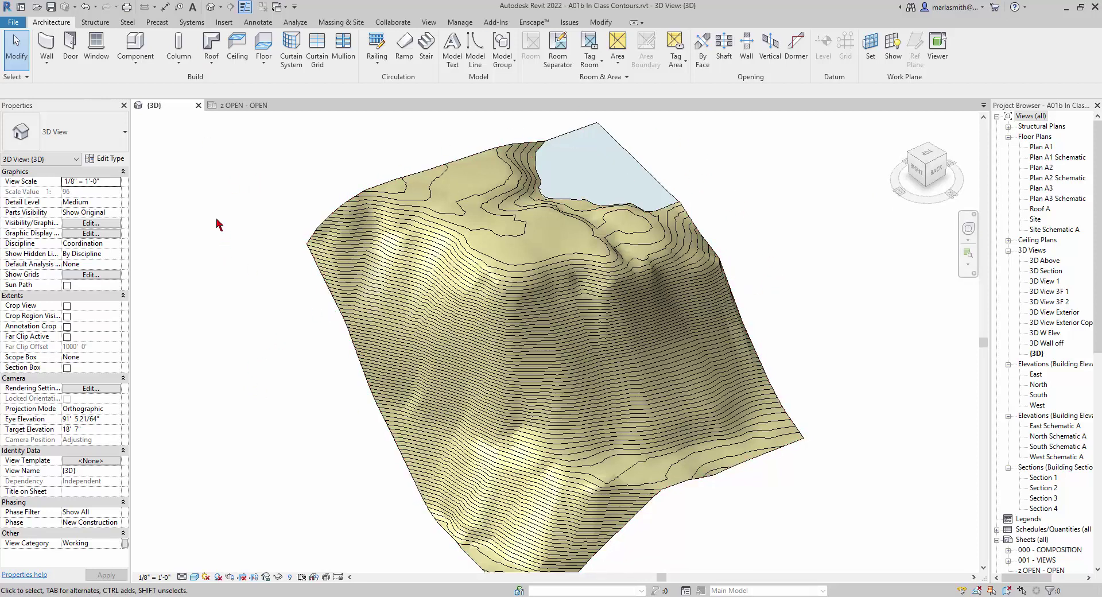
Start a project standards transfer copying from A01 Project Tranfer Standards and deselect all of its items
{"action": "left_click", "coordinate": [460, 24]}
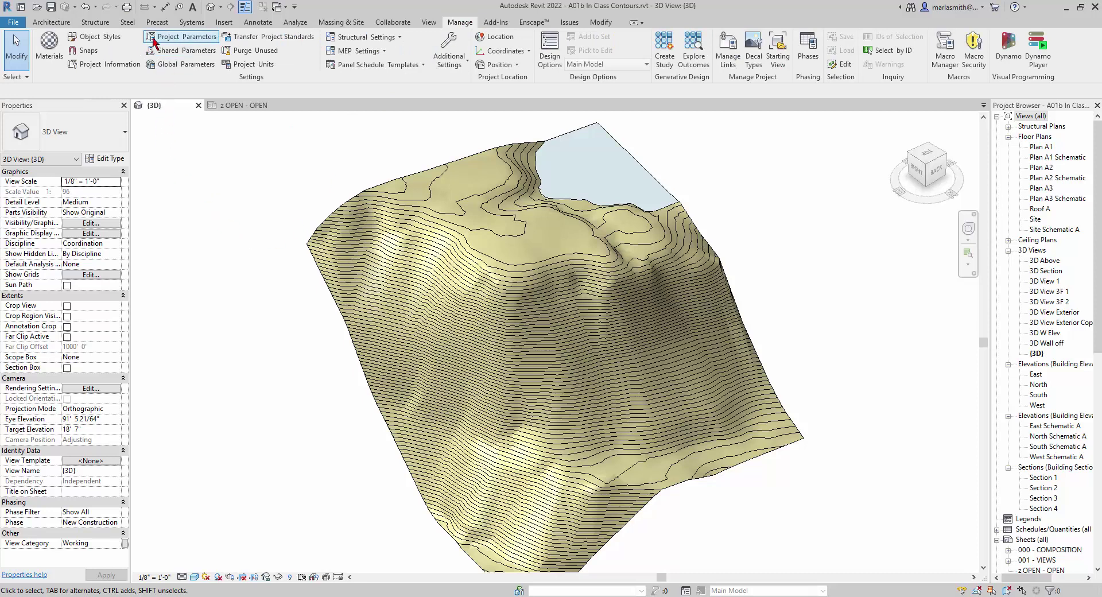
{"action": "left_click", "coordinate": [275, 42]}
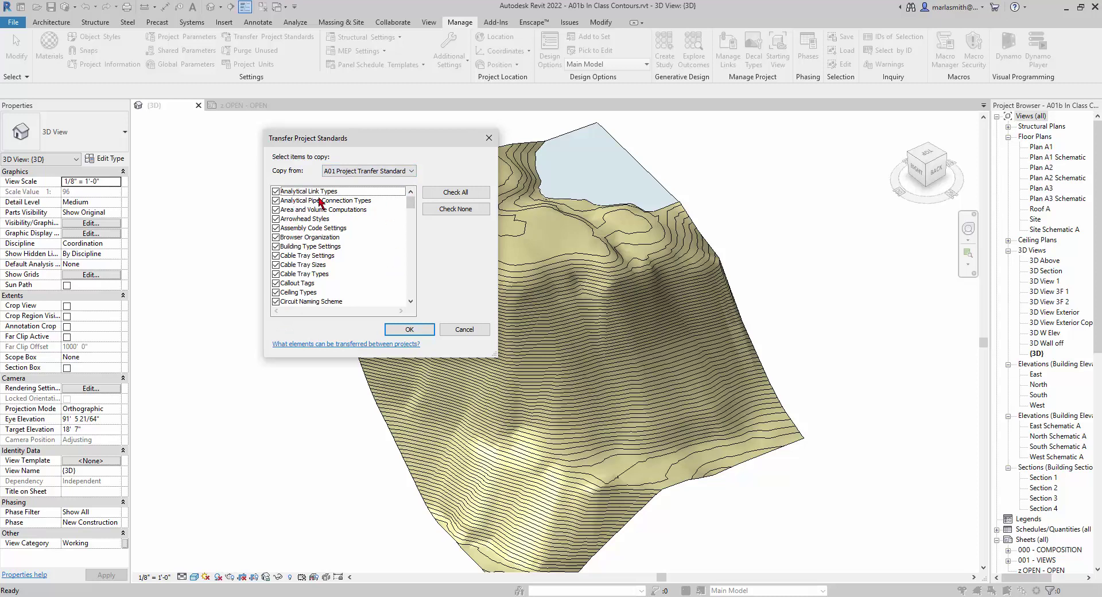
{"action": "left_click", "coordinate": [446, 212]}
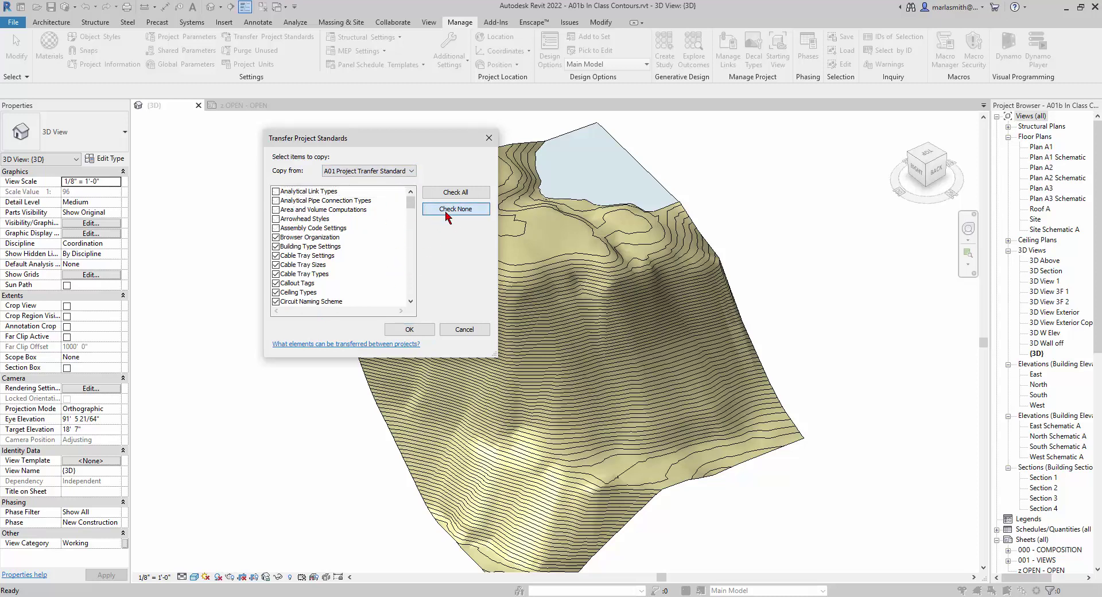
Include Curtain System Types and Curtain Wall Types in the items to copy
{"action": "scroll", "coordinate": [328, 267], "scroll_direction": "down", "scroll_amount": 2}
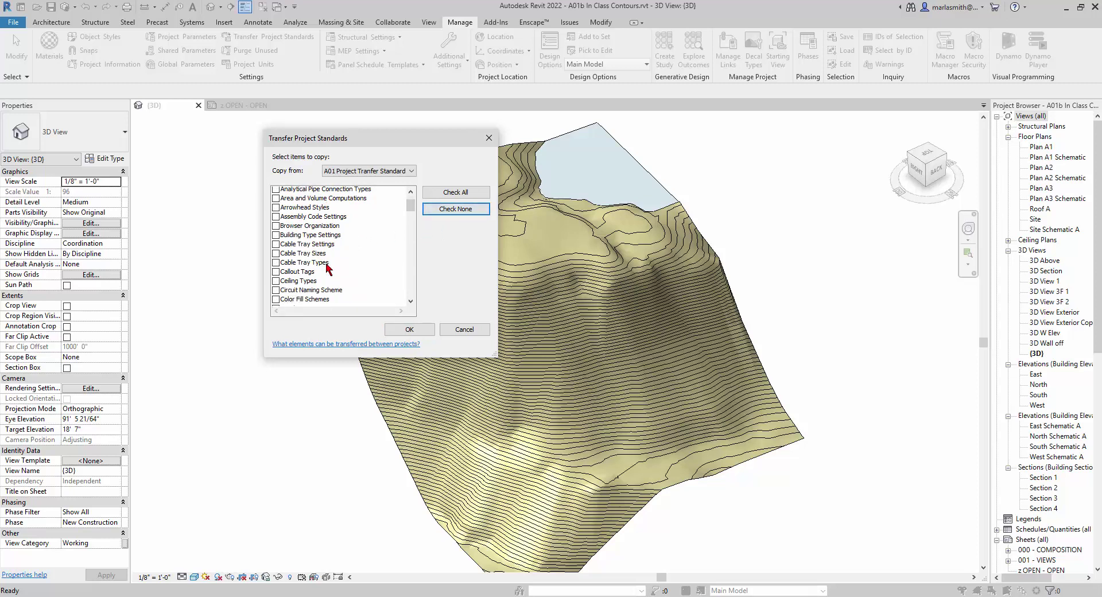
{"action": "scroll", "coordinate": [328, 267], "scroll_direction": "down", "scroll_amount": 3}
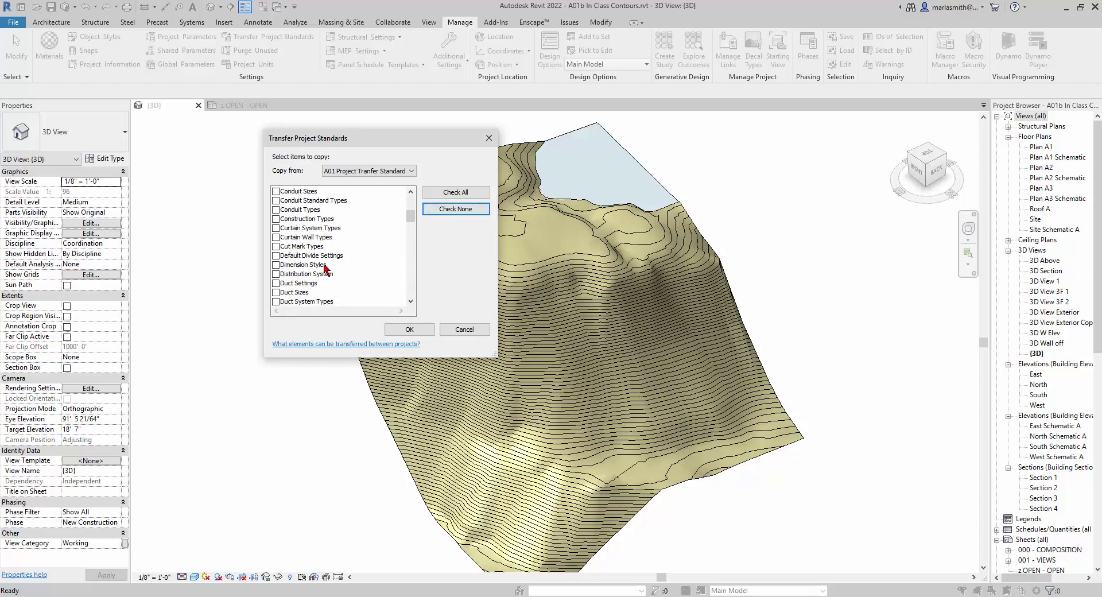
{"action": "left_click", "coordinate": [278, 229]}
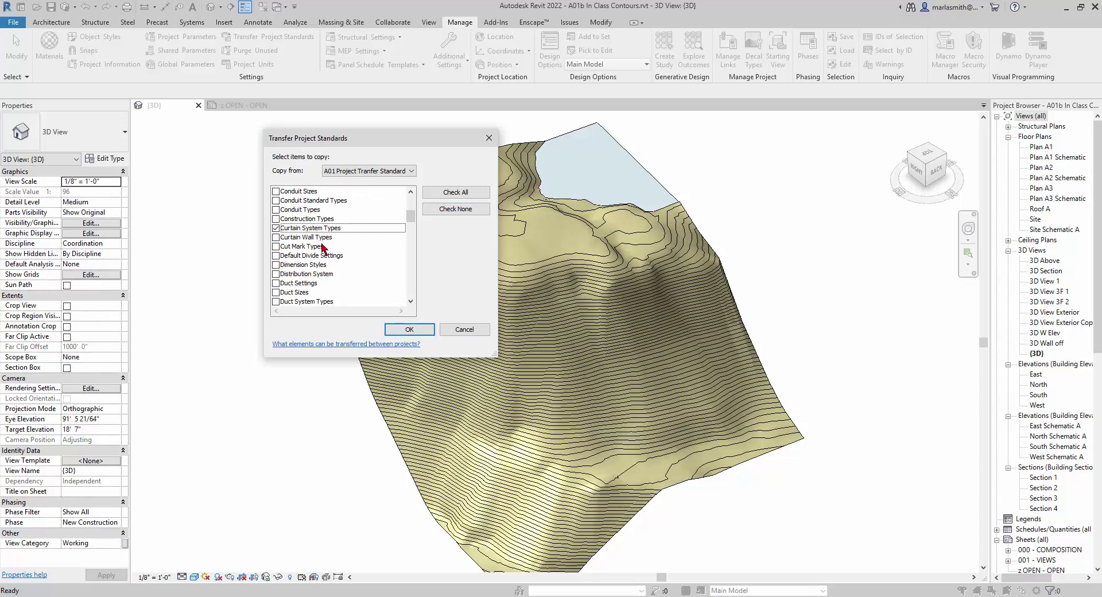
{"action": "left_click", "coordinate": [276, 237]}
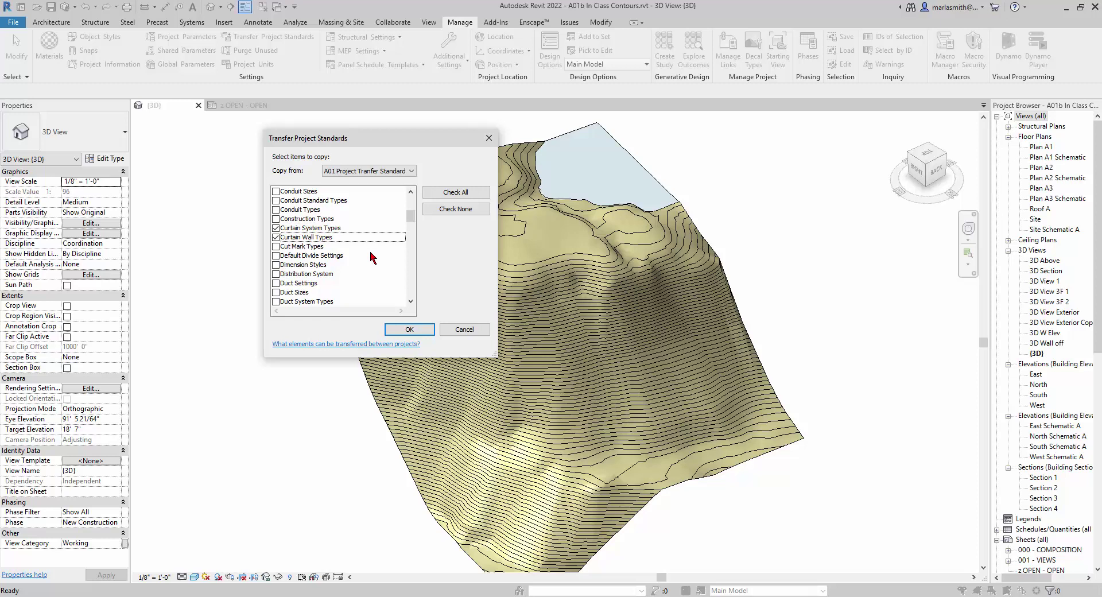
Include Materials and Wall Types in the items to copy
{"action": "scroll", "coordinate": [371, 254], "scroll_direction": "down", "scroll_amount": 6}
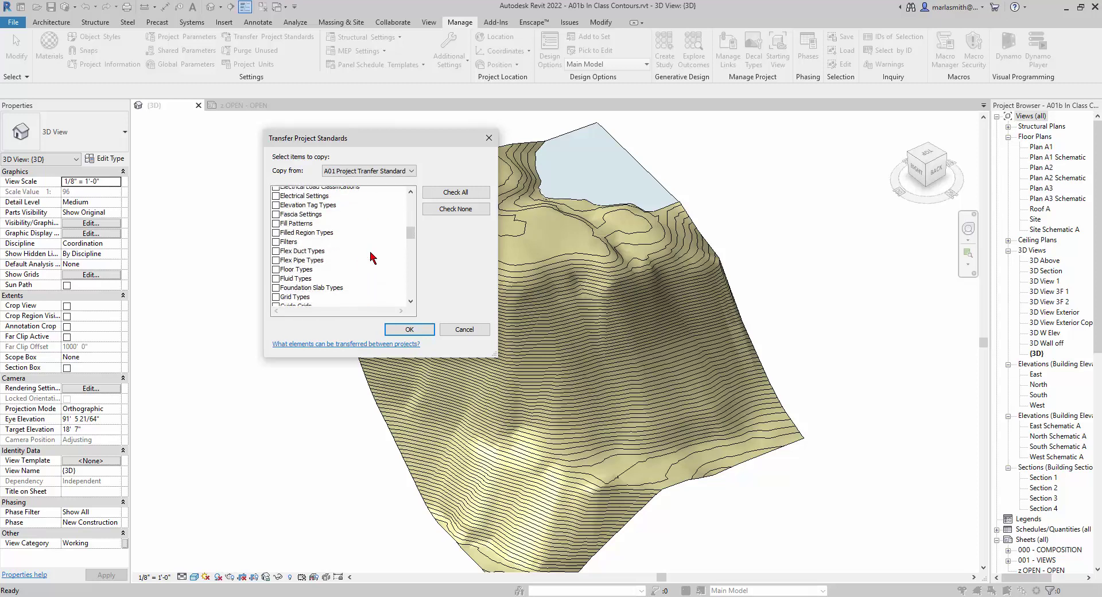
{"action": "scroll", "coordinate": [371, 254], "scroll_direction": "down", "scroll_amount": 8}
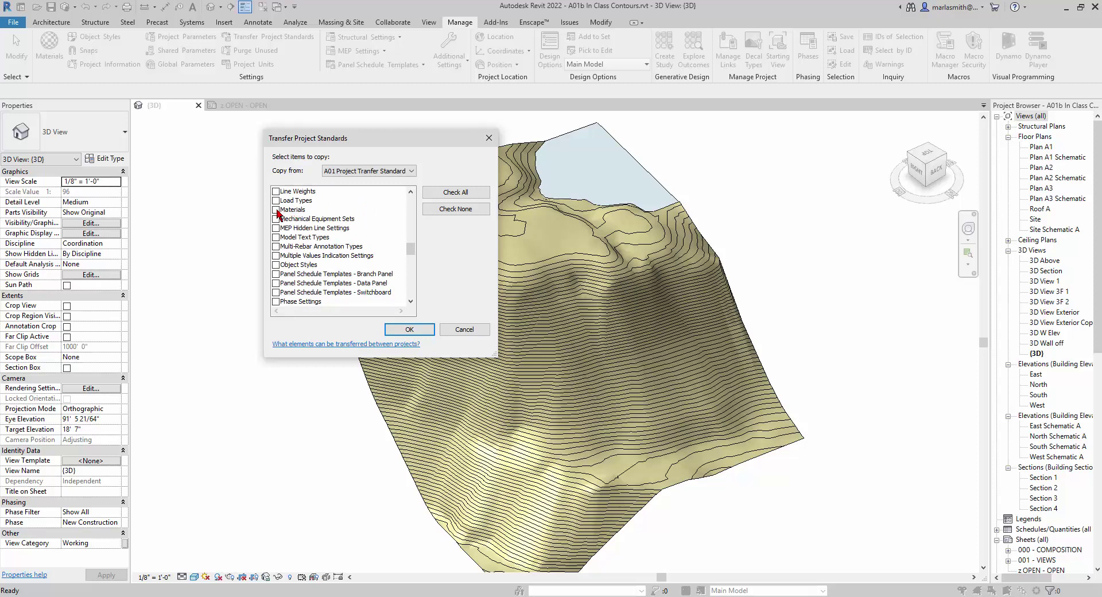
{"action": "scroll", "coordinate": [365, 256], "scroll_direction": "down", "scroll_amount": 3}
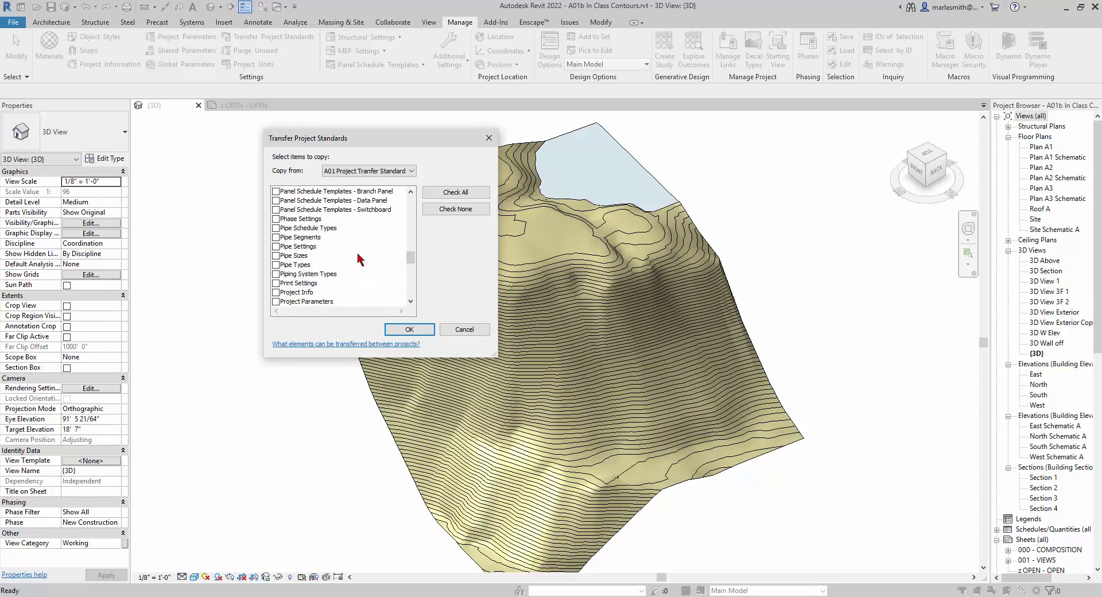
{"action": "scroll", "coordinate": [359, 254], "scroll_direction": "down", "scroll_amount": 6}
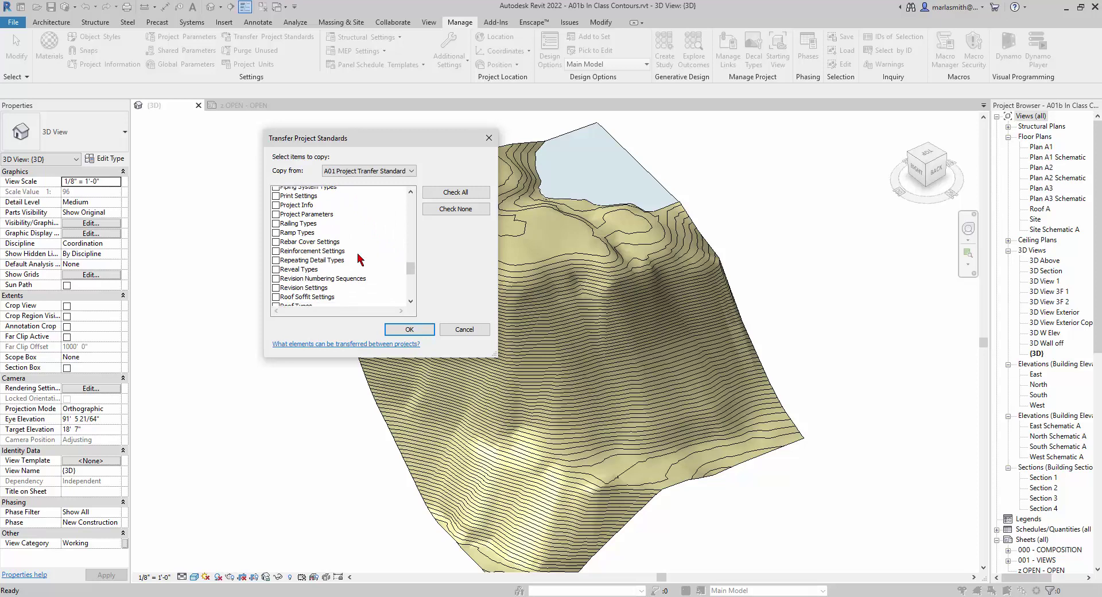
{"action": "scroll", "coordinate": [358, 254], "scroll_direction": "down", "scroll_amount": 4}
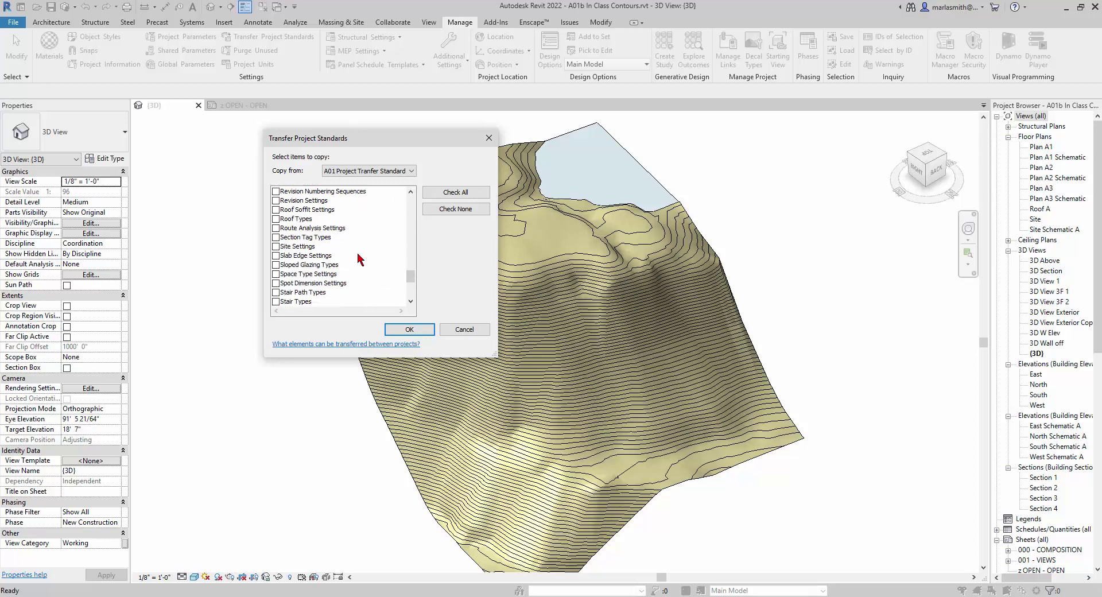
{"action": "scroll", "coordinate": [358, 255], "scroll_direction": "down", "scroll_amount": 3}
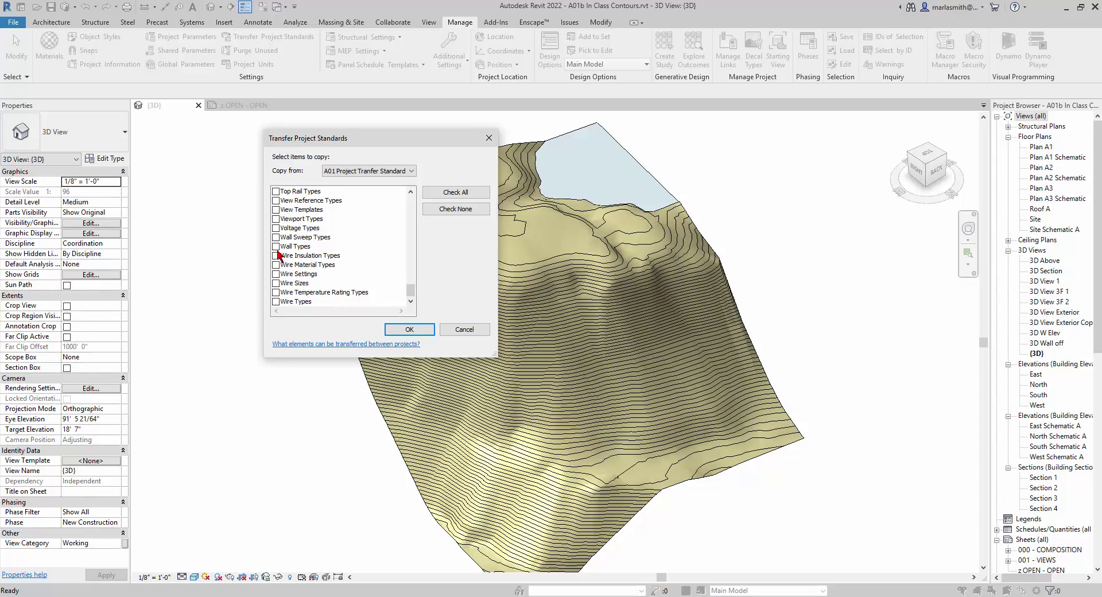
{"action": "left_click", "coordinate": [276, 247]}
Include Stair Types in the items to copy
{"action": "scroll", "coordinate": [325, 254], "scroll_direction": "up", "scroll_amount": 2}
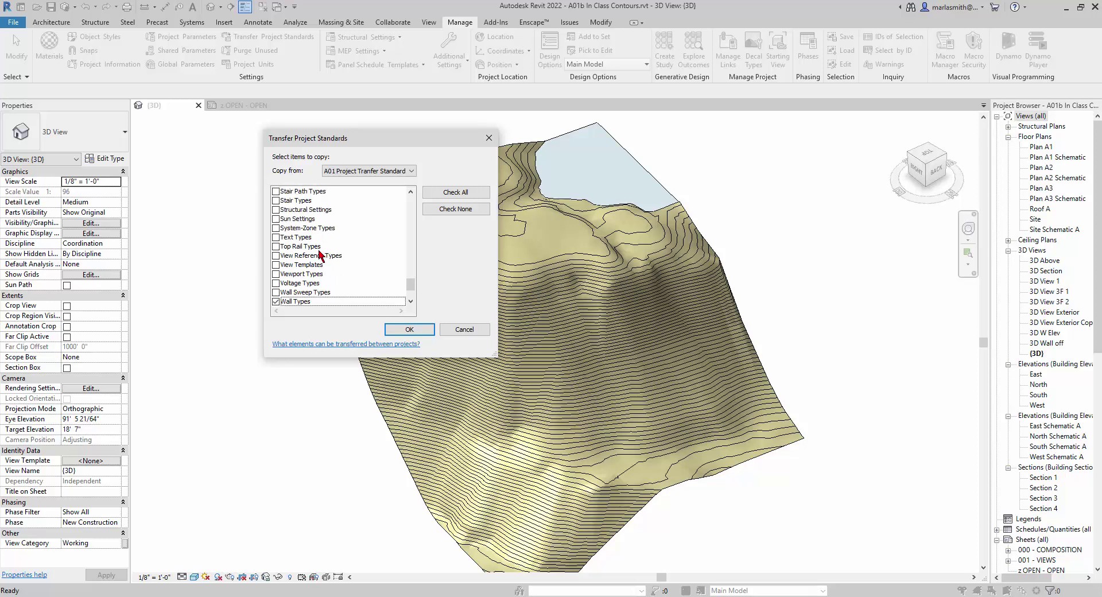
{"action": "scroll", "coordinate": [322, 254], "scroll_direction": "up", "scroll_amount": 1}
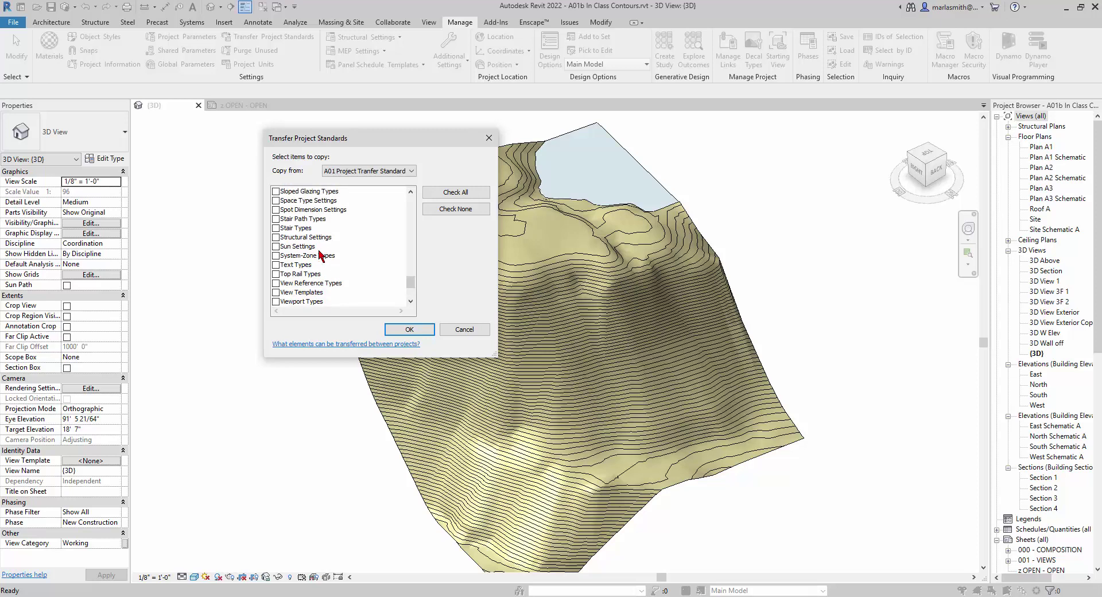
{"action": "left_click", "coordinate": [276, 228]}
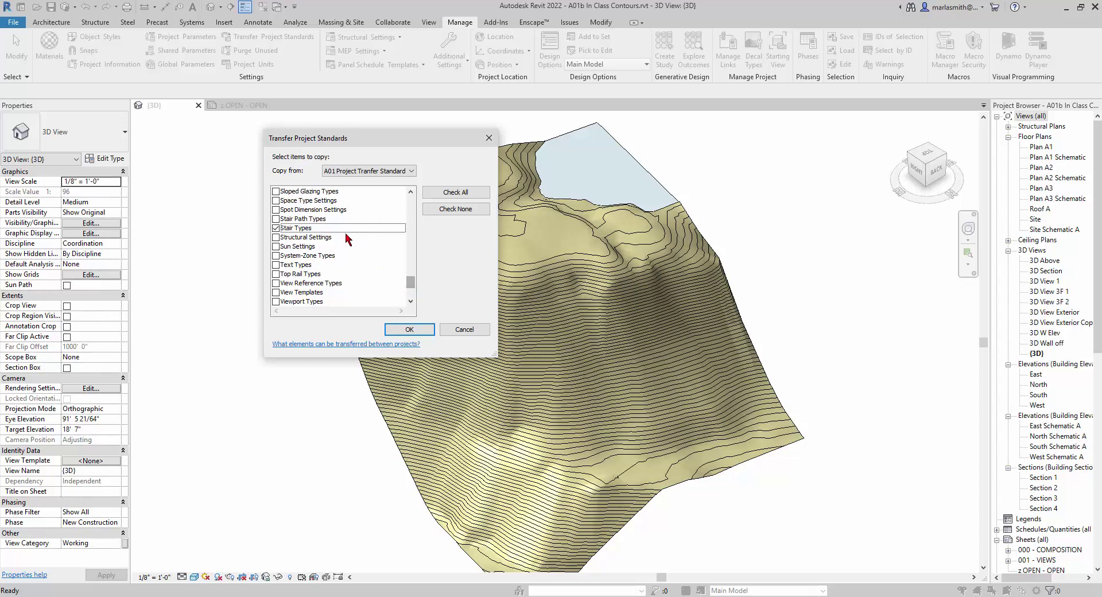
Review which items are selected for the transfer, from the curtain types through Materials to Wall Types
{"action": "scroll", "coordinate": [345, 248], "scroll_direction": "up", "scroll_amount": 7}
{"action": "scroll", "coordinate": [345, 248], "scroll_direction": "up", "scroll_amount": 8}
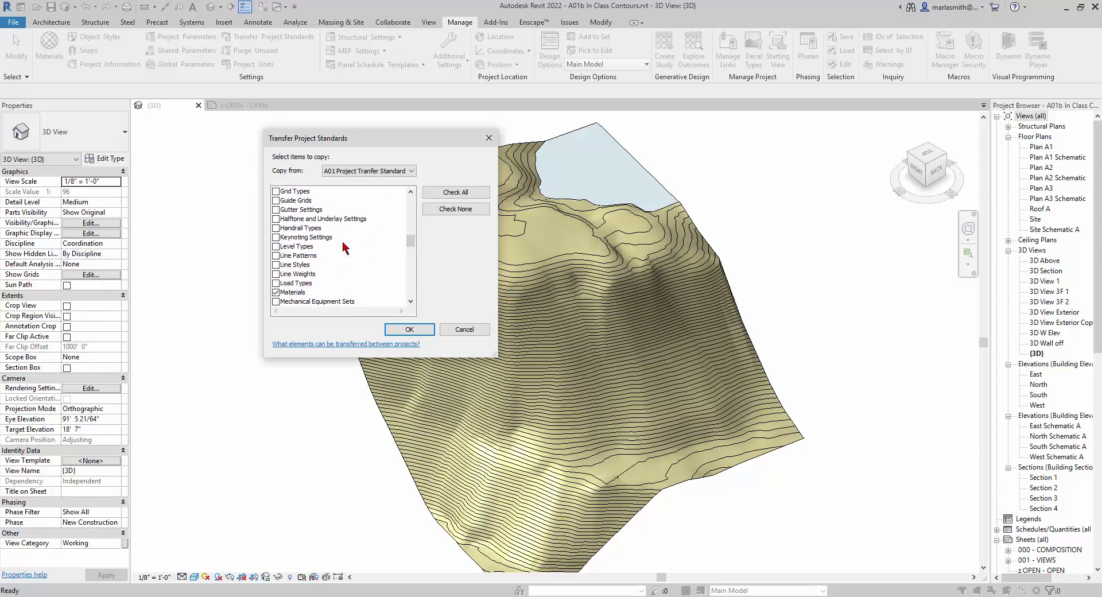
{"action": "scroll", "coordinate": [345, 248], "scroll_direction": "up", "scroll_amount": 7}
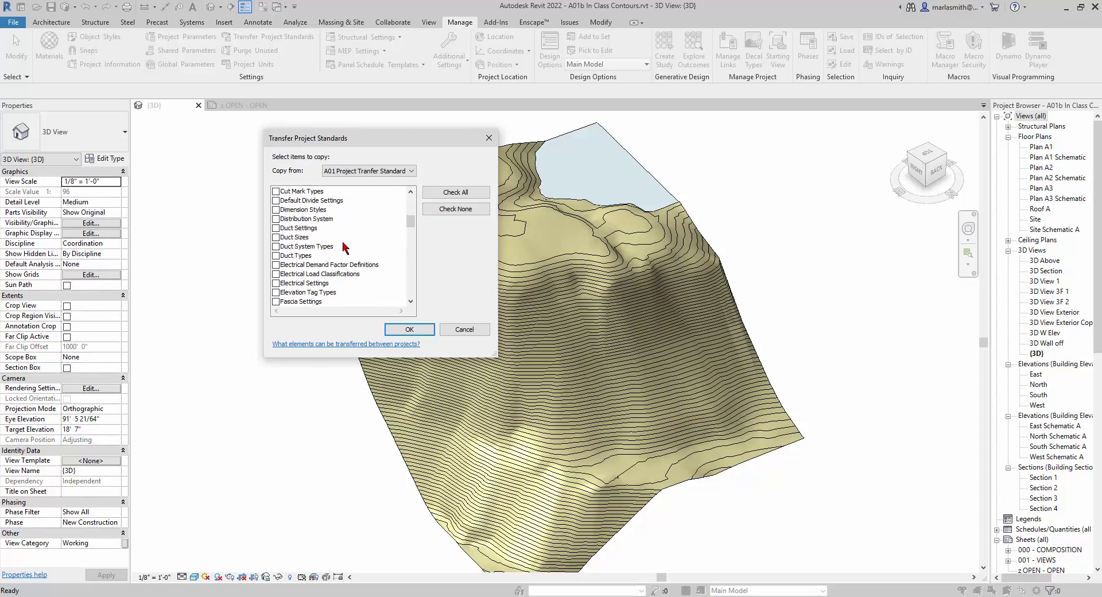
{"action": "scroll", "coordinate": [345, 248], "scroll_direction": "up", "scroll_amount": 2}
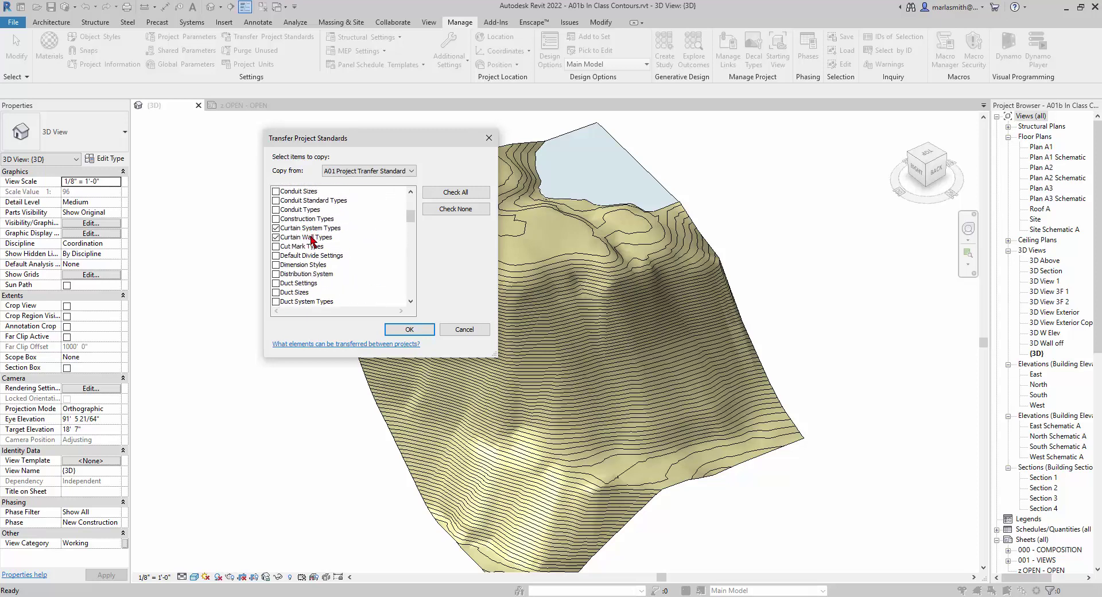
{"action": "scroll", "coordinate": [345, 245], "scroll_direction": "down", "scroll_amount": 9}
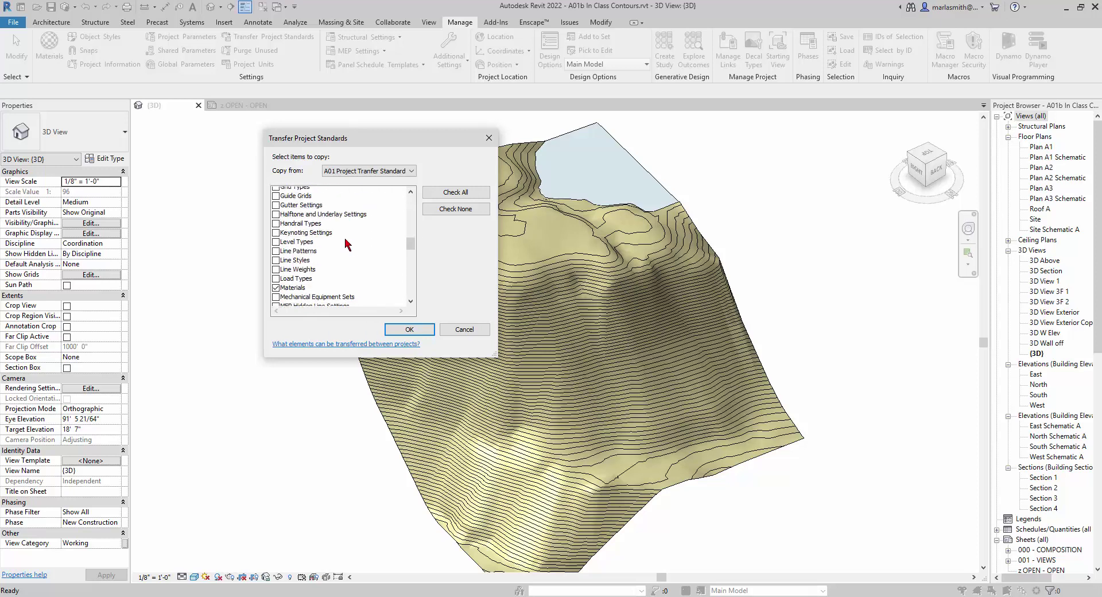
{"action": "scroll", "coordinate": [346, 244], "scroll_direction": "down", "scroll_amount": 2}
{"action": "scroll", "coordinate": [347, 244], "scroll_direction": "down", "scroll_amount": 10}
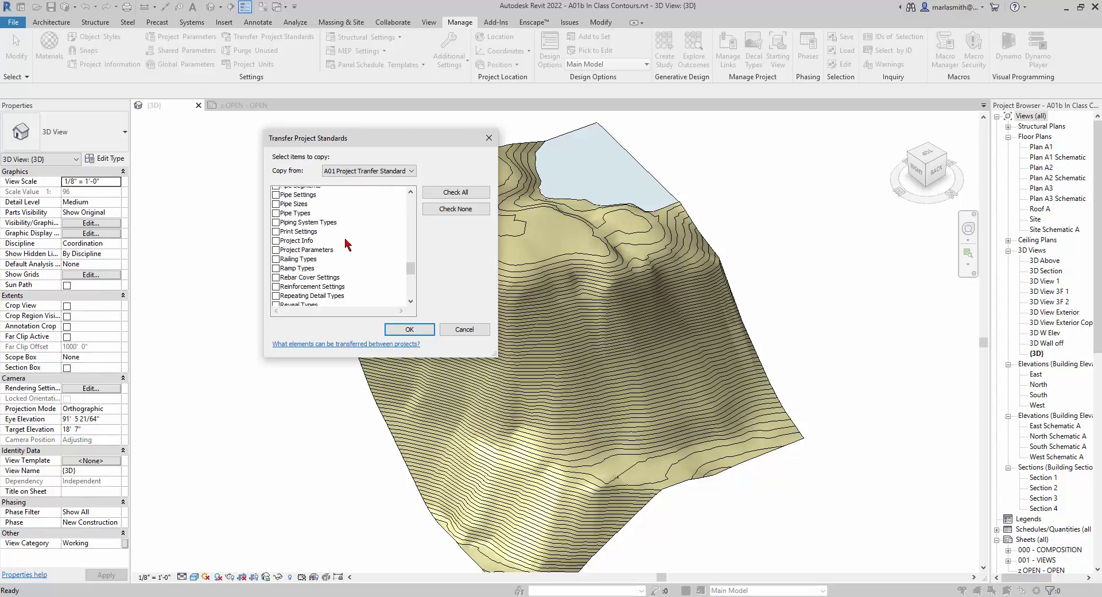
{"action": "scroll", "coordinate": [346, 243], "scroll_direction": "down", "scroll_amount": 6}
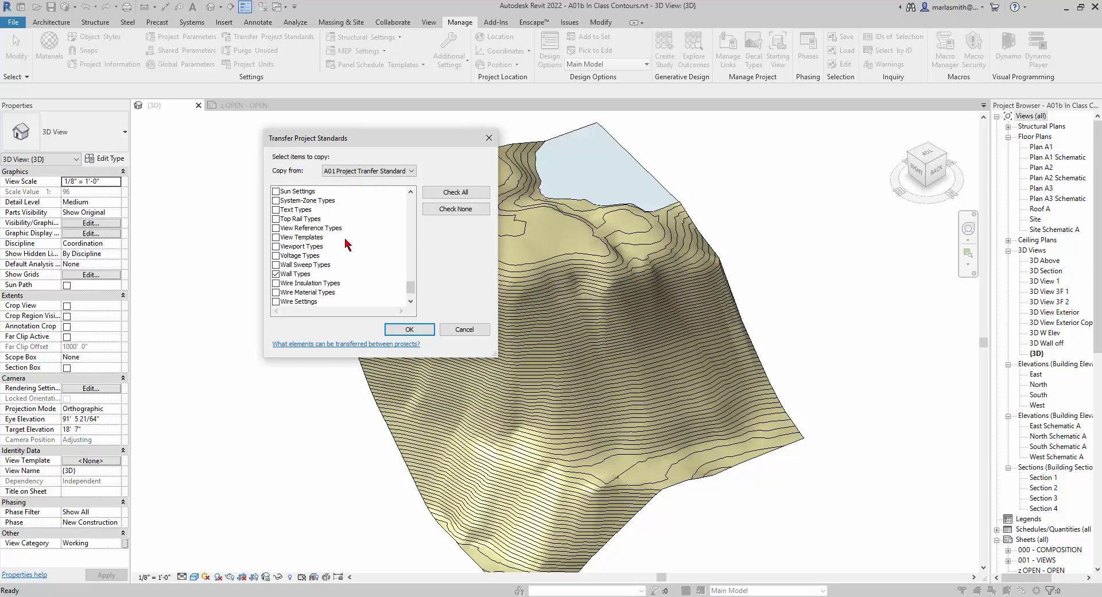
Run the transfer of the selected standards, bringing in only new types where duplicates exist
{"action": "left_click", "coordinate": [418, 332]}
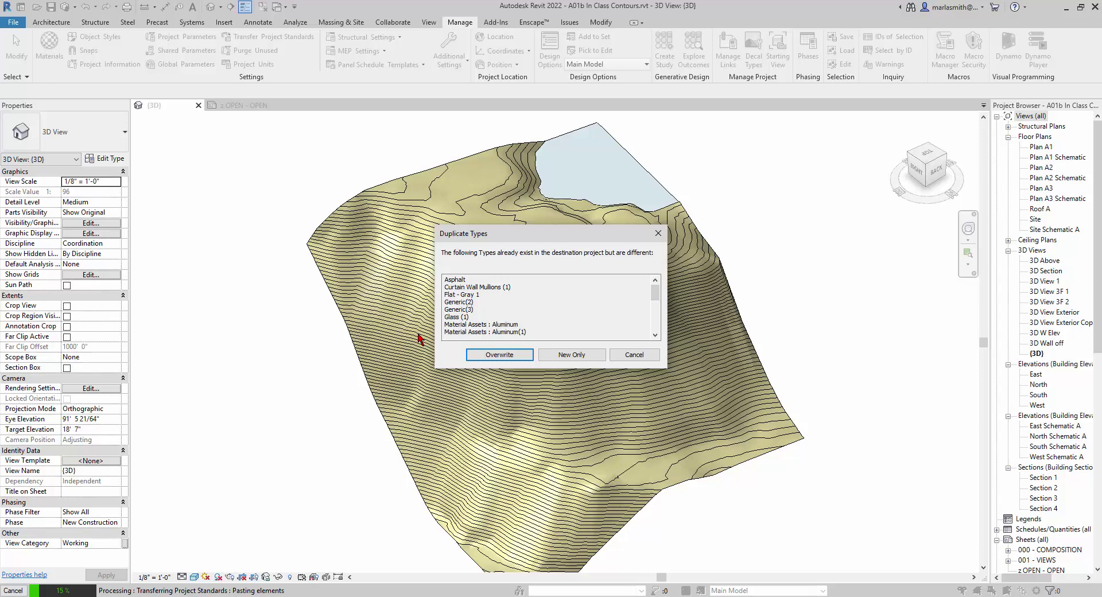
{"action": "left_click", "coordinate": [571, 355]}
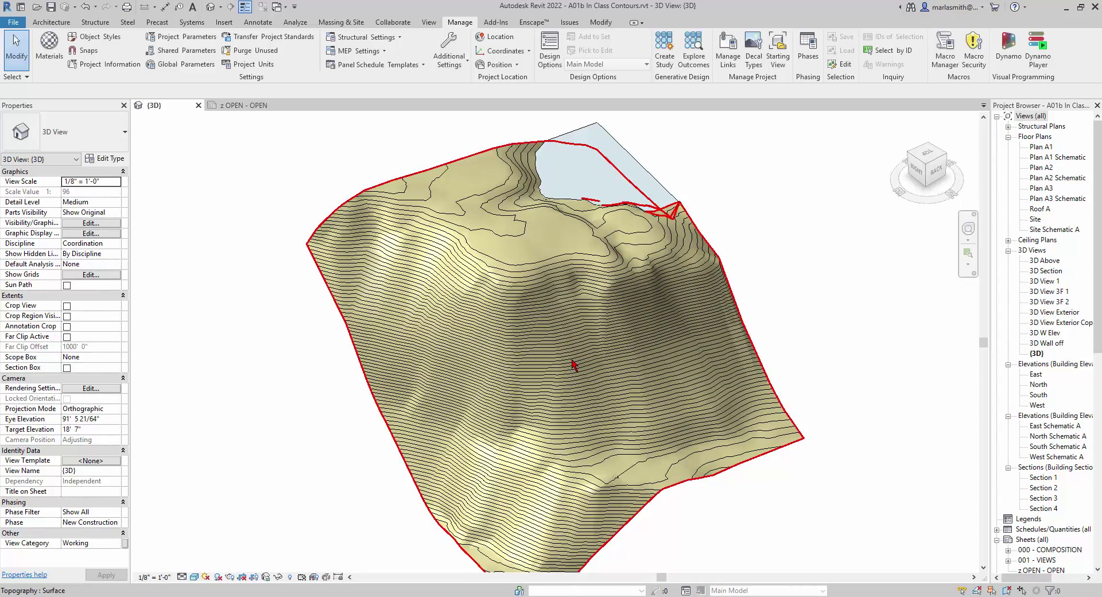
Check the architectural wall types for the transferred curtain walls, without placing a wall
{"action": "left_click", "coordinate": [51, 22]}
{"action": "left_click", "coordinate": [47, 69]}
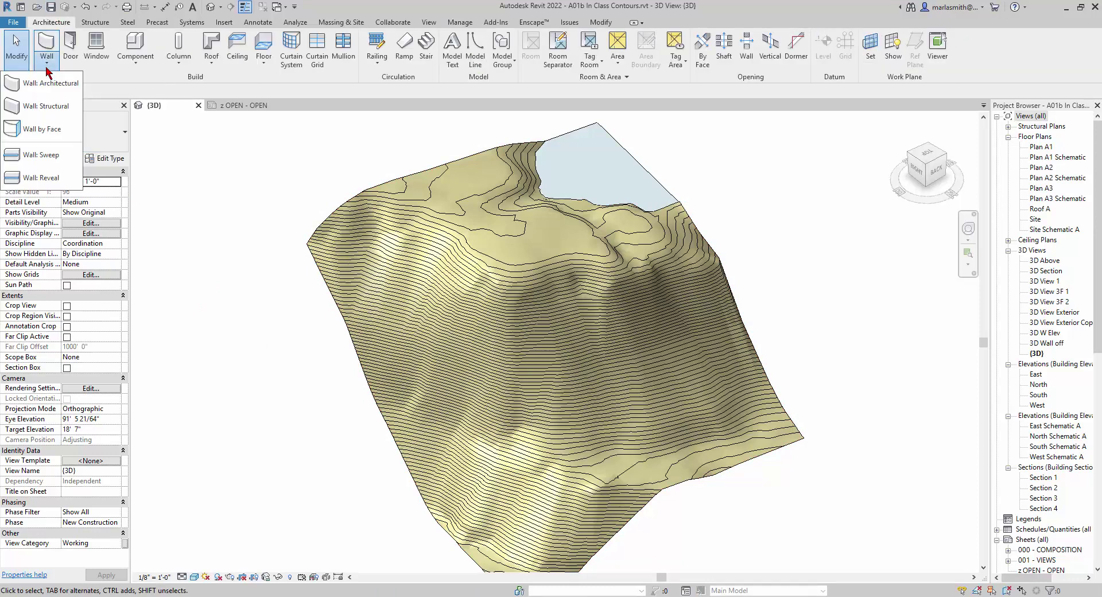
{"action": "left_click", "coordinate": [34, 79]}
{"action": "left_click", "coordinate": [111, 148]}
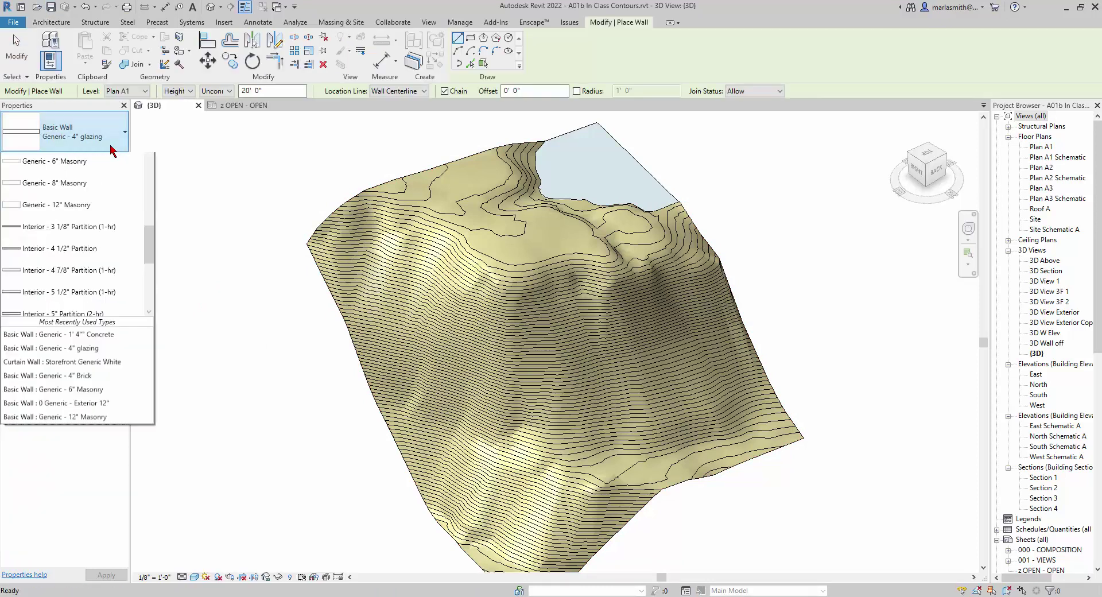
{"action": "left_click_drag", "start_coordinate": [153, 283], "coordinate": [155, 334]}
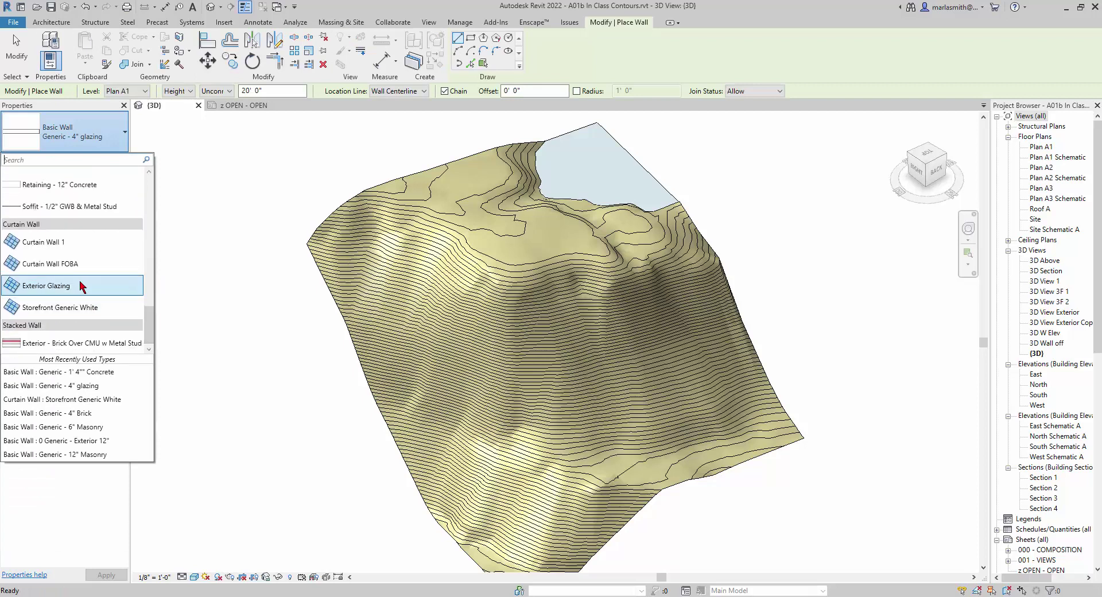
{"action": "left_click", "coordinate": [278, 160]}
{"action": "key", "text": "Escape"}
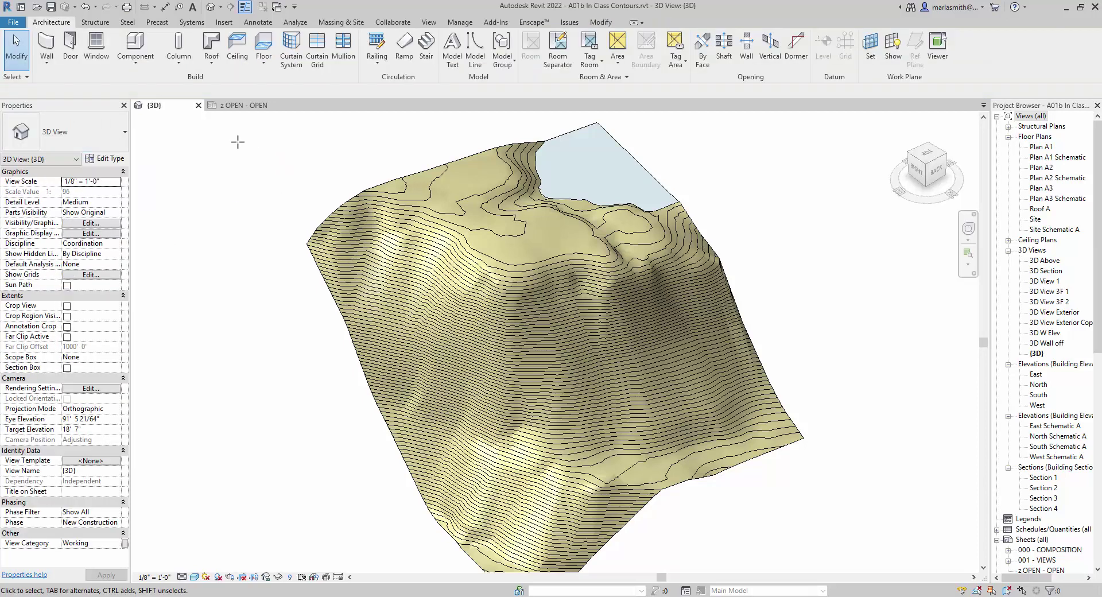
Search the project's materials for ROOF and leave the Material Browser without making changes
{"action": "type", "text": "mat"}
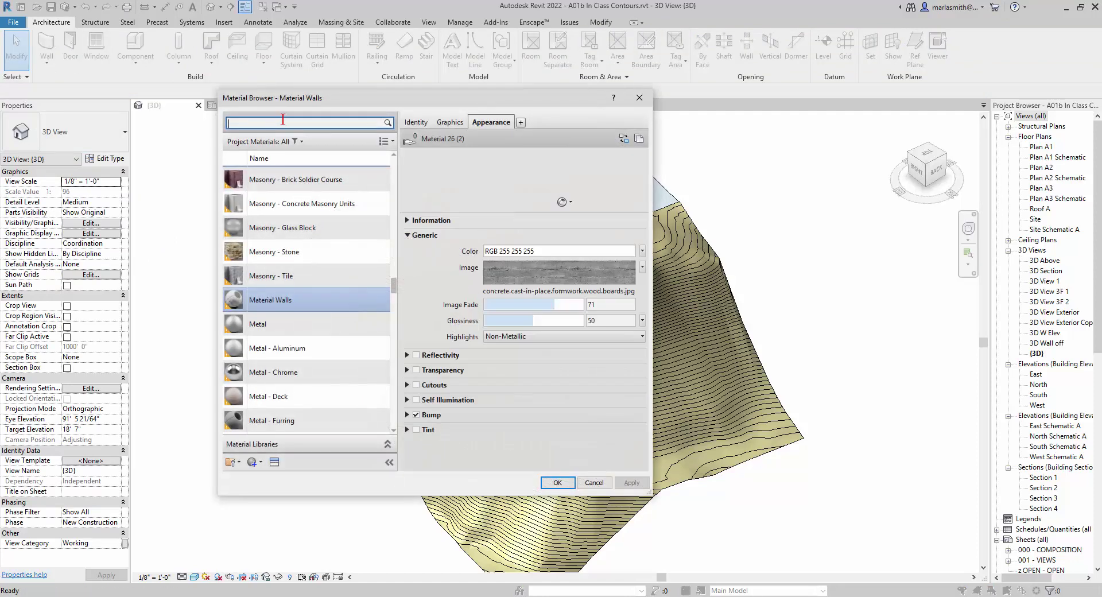
{"action": "type", "text": "ROOF"}
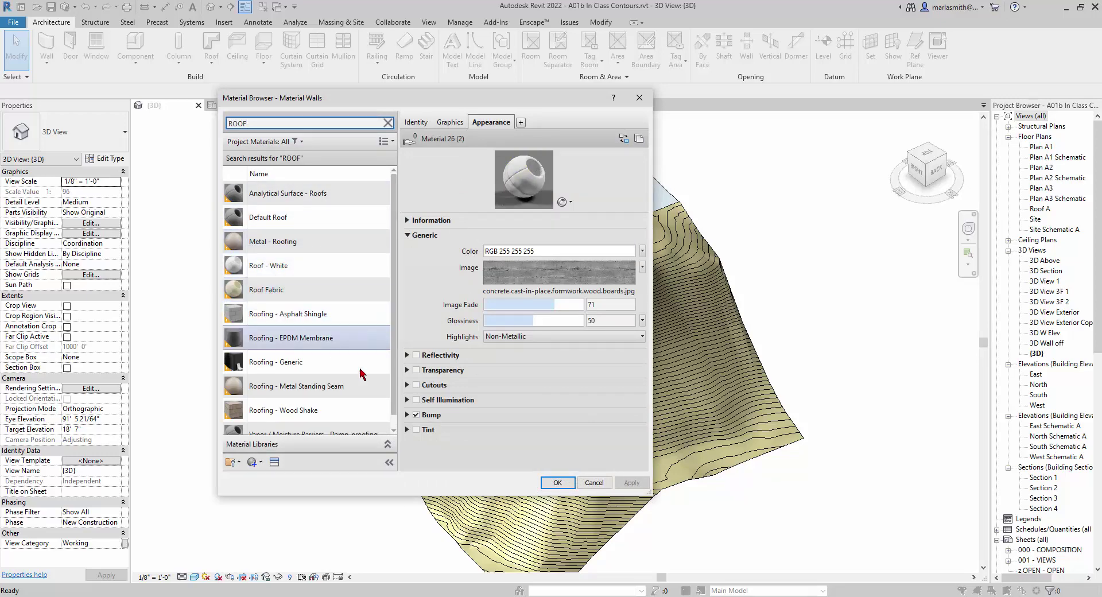
{"action": "left_click", "coordinate": [603, 486]}
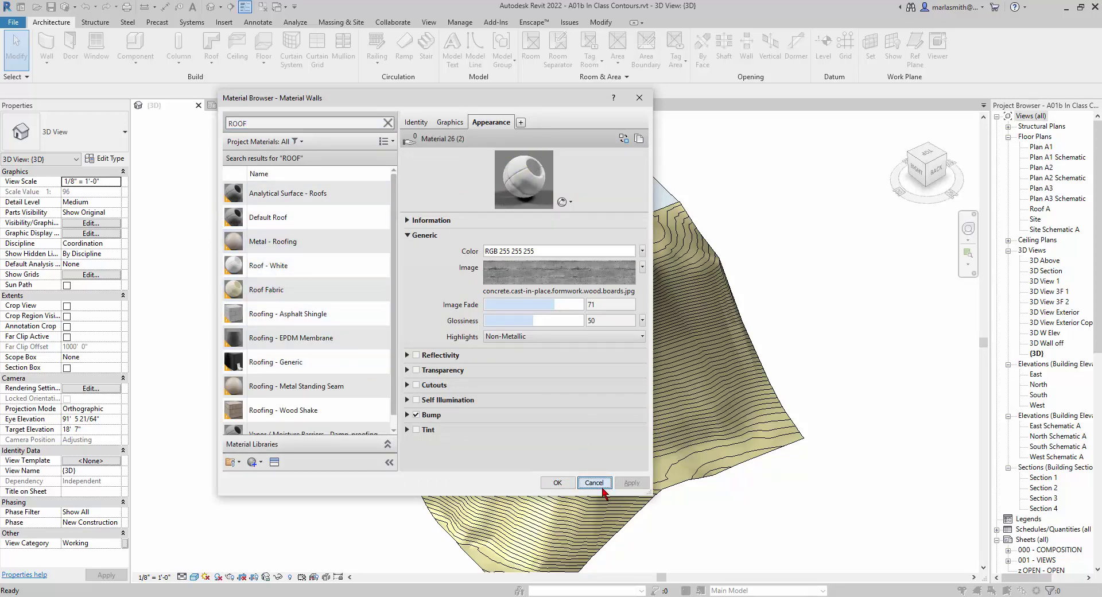